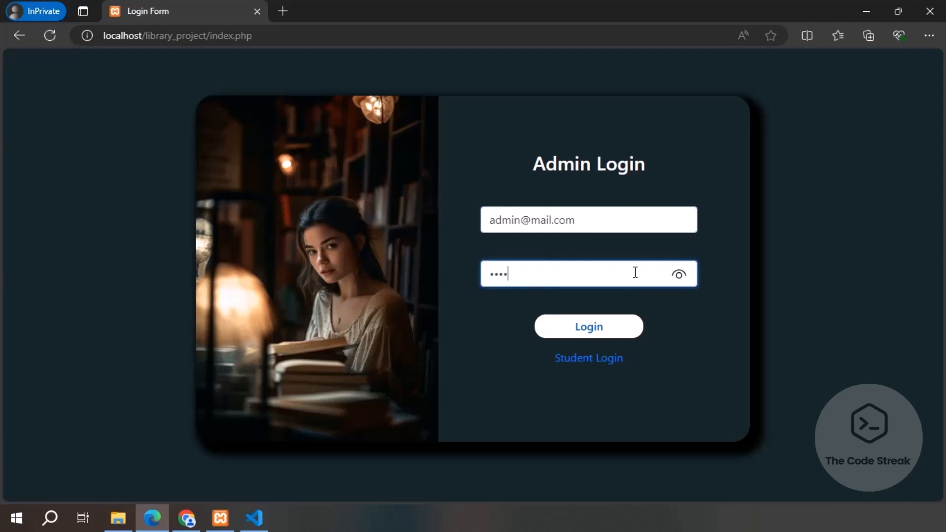
Step: Sign in as admin, browse each dashboard section, then log out
left_click(606, 330)
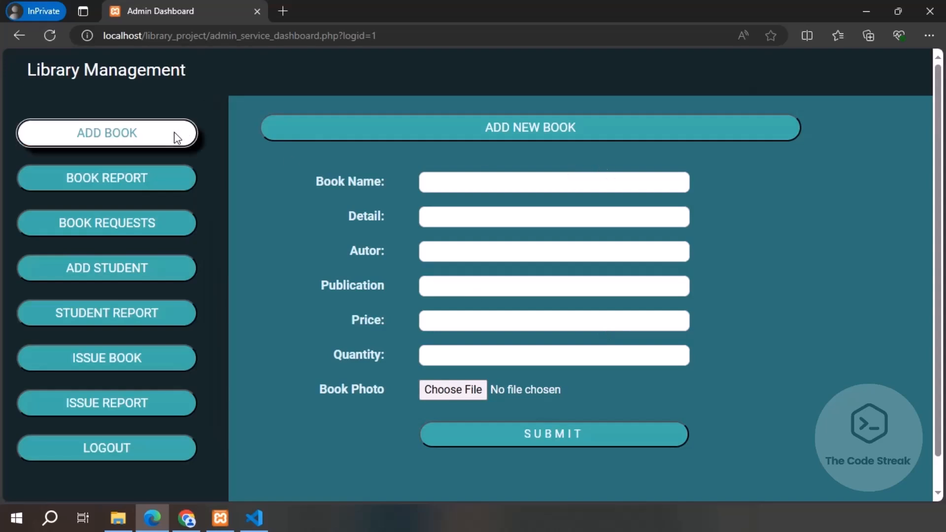
left_click(129, 180)
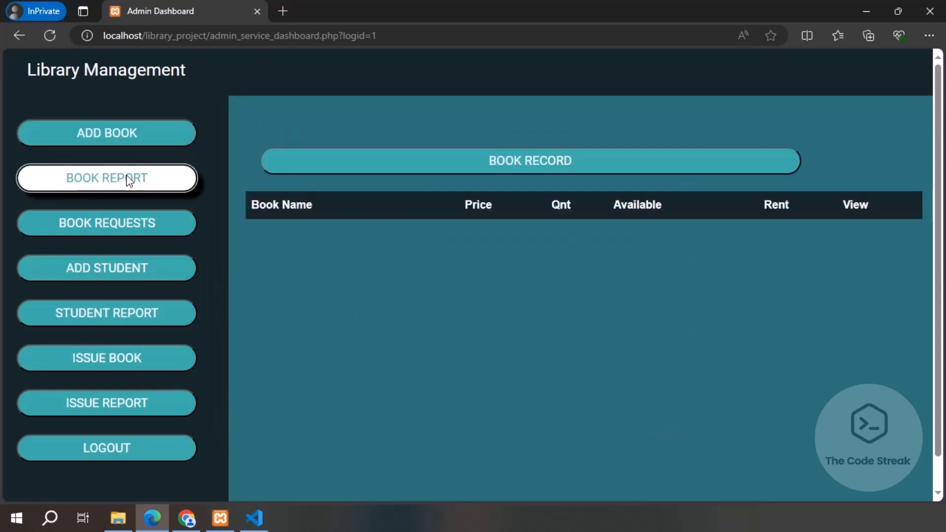
left_click(119, 222)
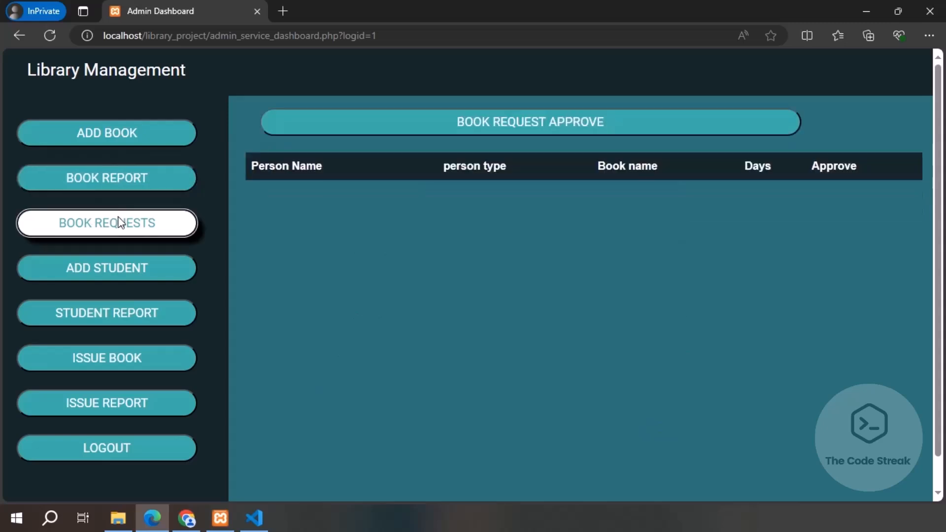
left_click(87, 271)
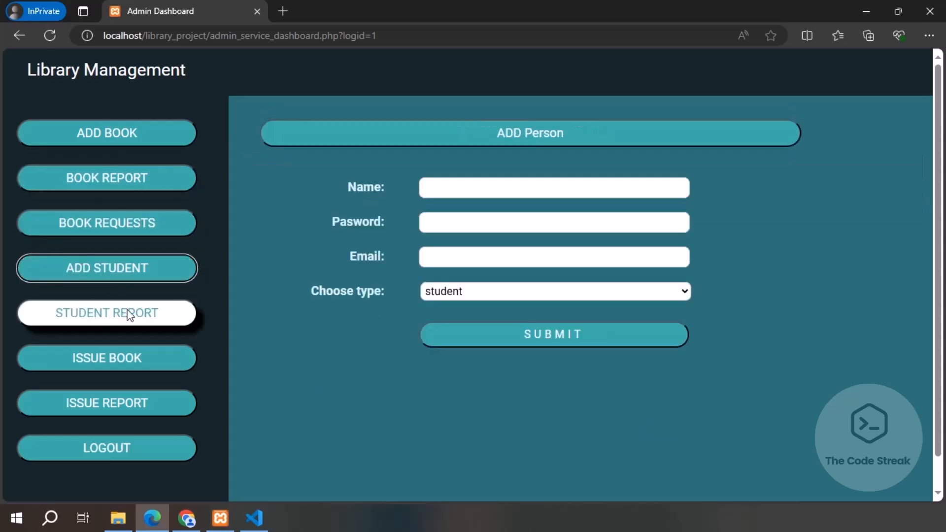
left_click(109, 312)
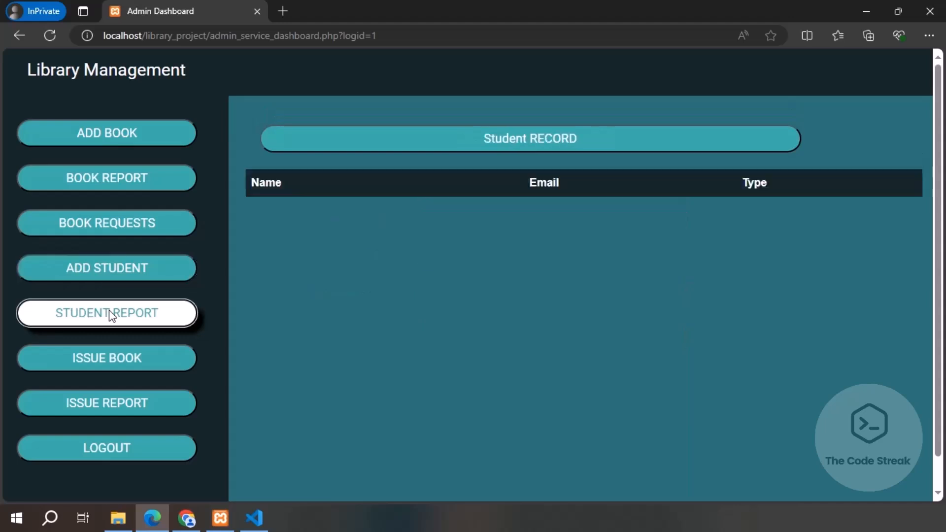
left_click(102, 360)
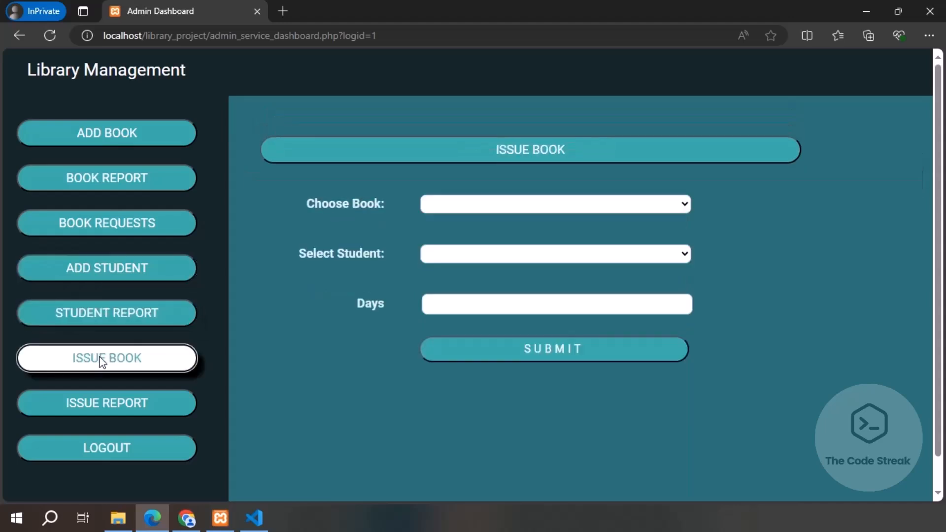
left_click(73, 410)
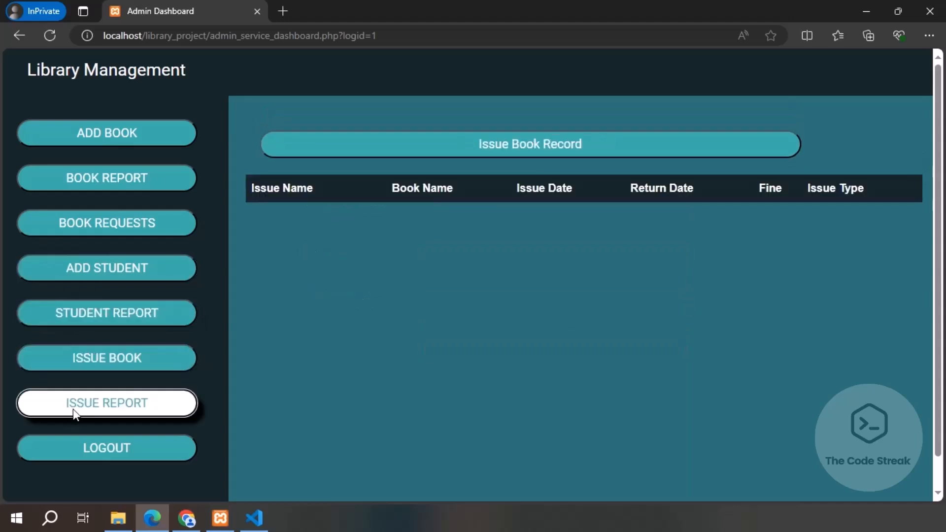
left_click(89, 451)
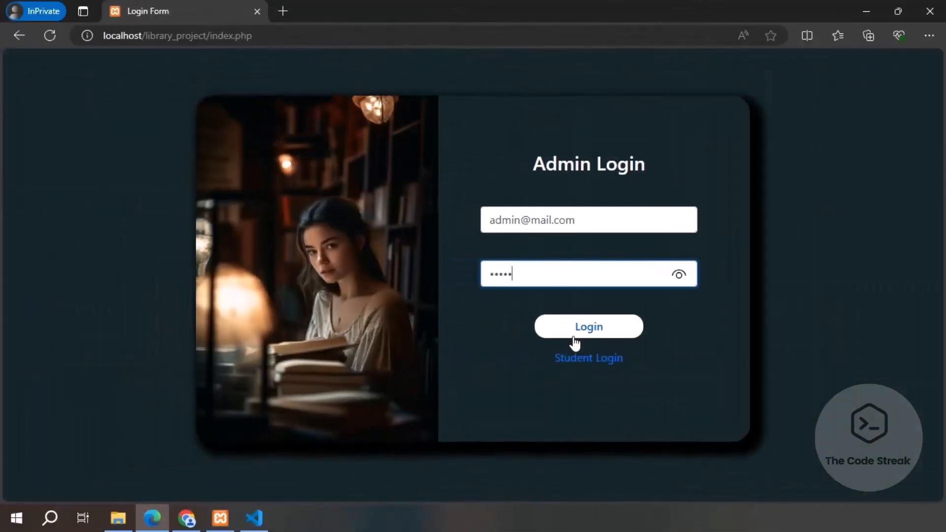
Step: Sign in again and enter 'The Power of Your Subconscious Mind', Self Motivational Book, Fingerprint!, quantity 10
left_click(582, 339)
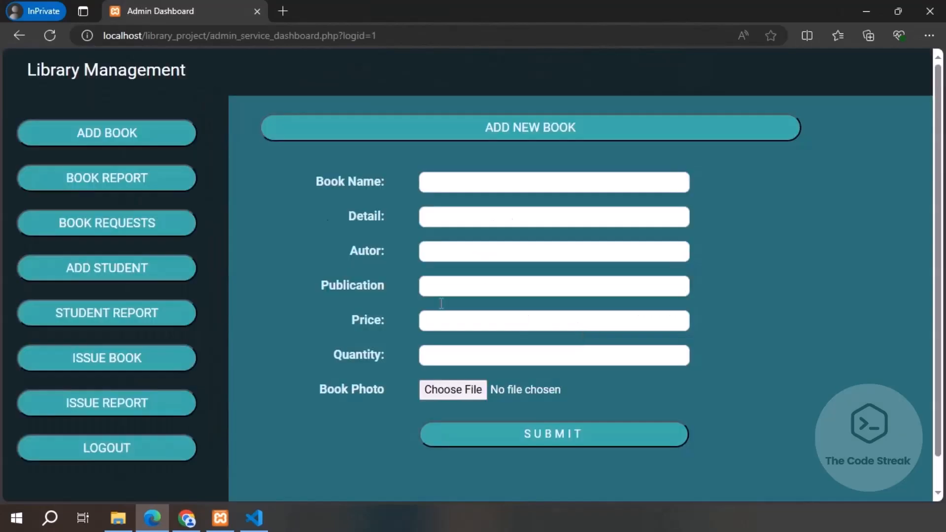
left_click(132, 124)
left_click(483, 179)
type("The Power of Your")
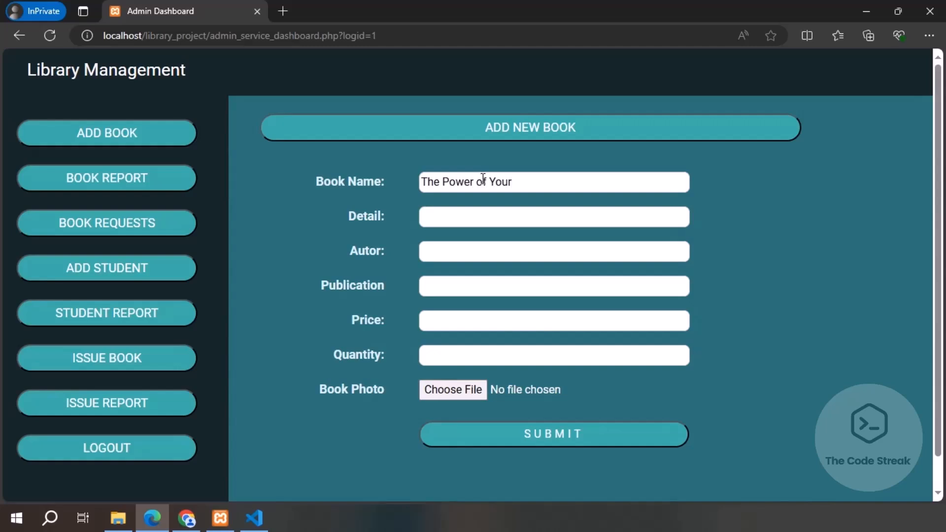
type(" Subconscious")
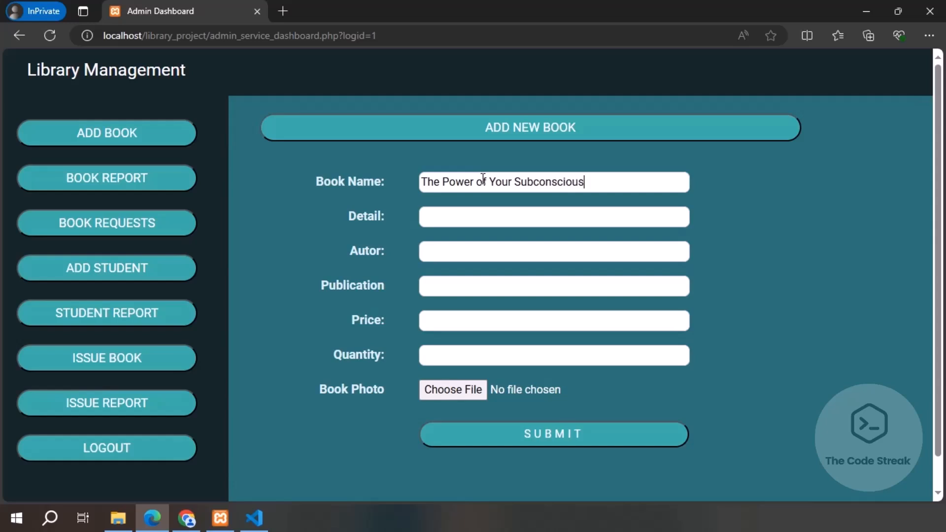
type(" Mind")
type("Self Motivati")
type("onal")
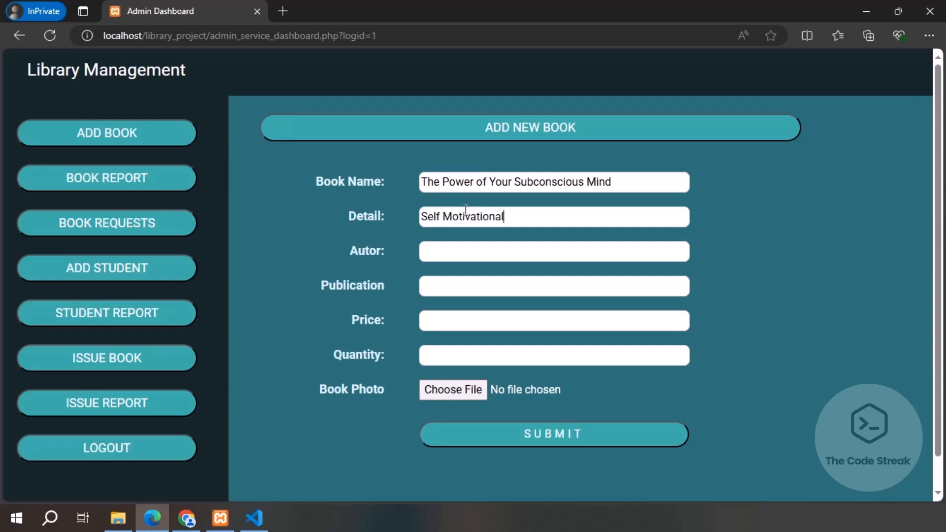
type(" Book")
type("Dr. Josep")
type("h")
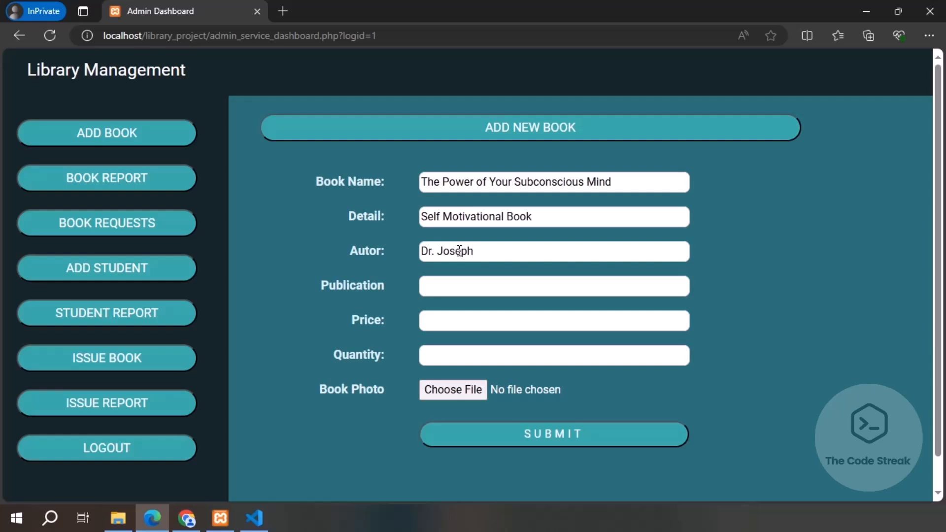
type(" Murph")
type("Fingerprint")
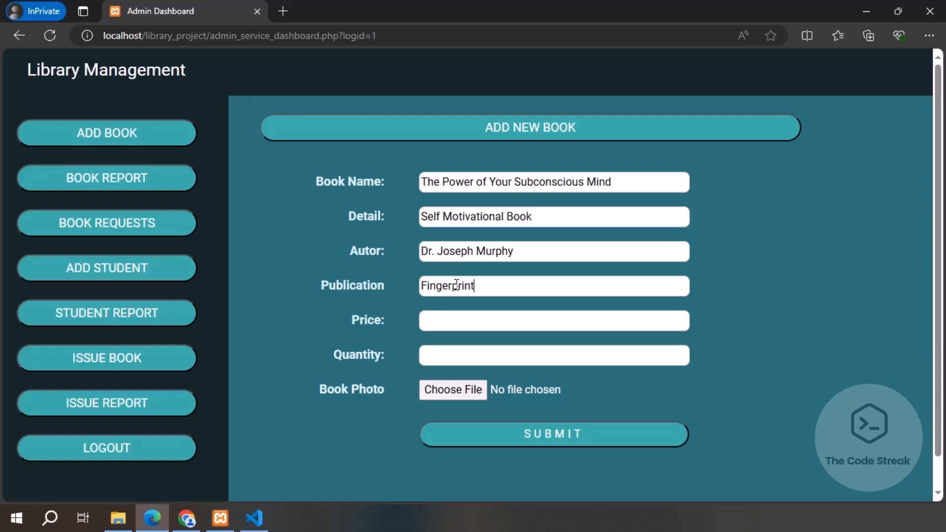
type("! Publishing")
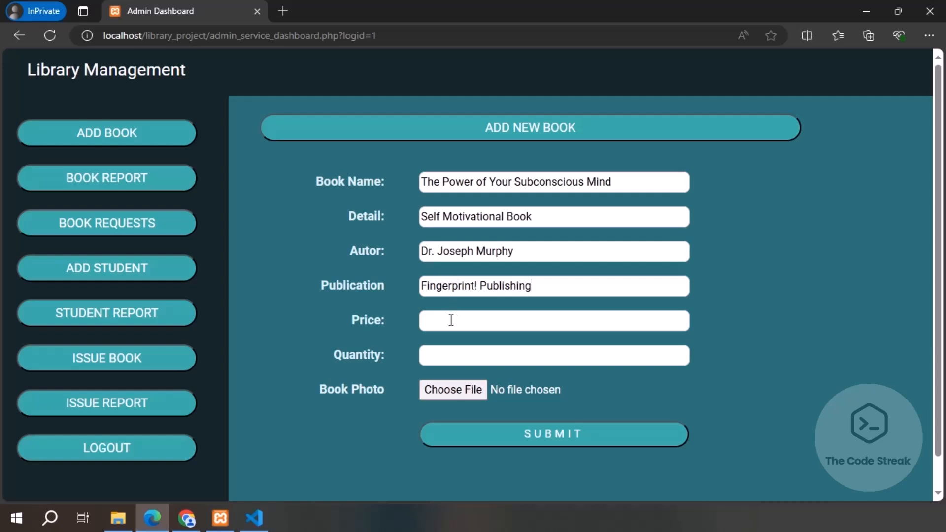
type("1")
type("199")
left_click(445, 355)
type("10")
Step: Attach the Power of Your Subconscious Mind cover image and submit the book
left_click(470, 390)
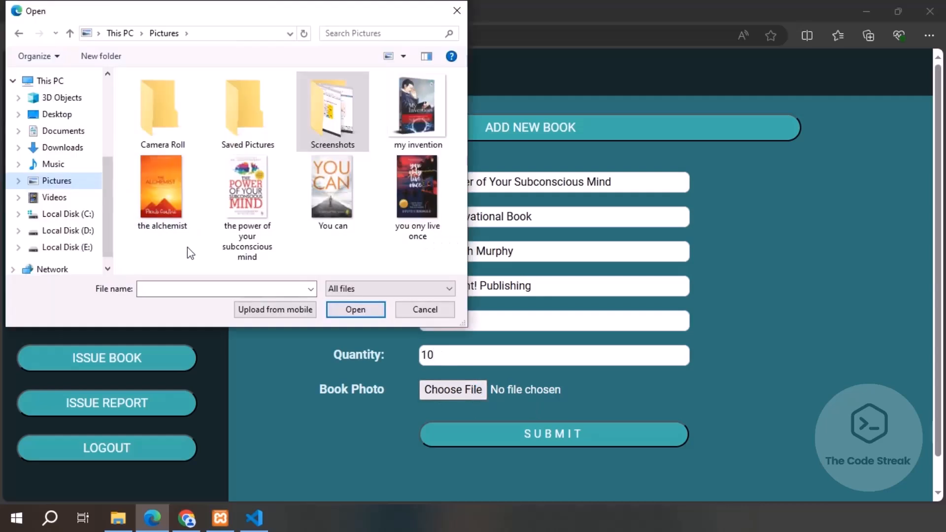
left_click(243, 199)
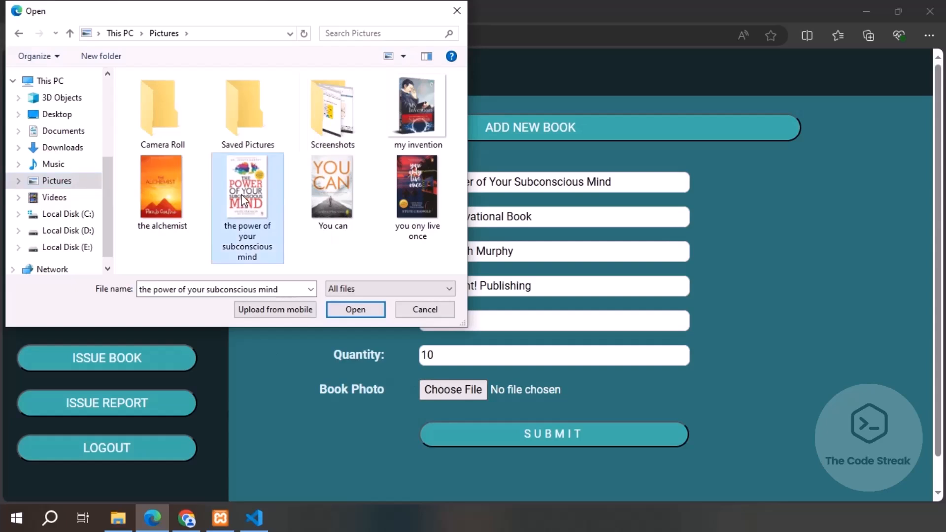
left_click(350, 316)
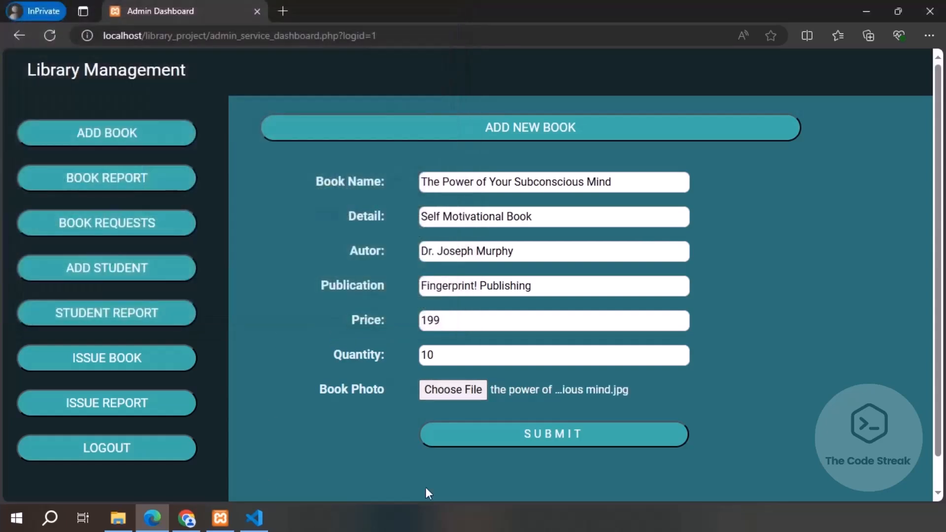
left_click(550, 435)
left_click_drag(104, 65, 19, 69)
Step: Enter 'You Can', Self Motivational Book, its author, Fingerprint! Publishing, price 256, quantity 23
left_click(441, 227)
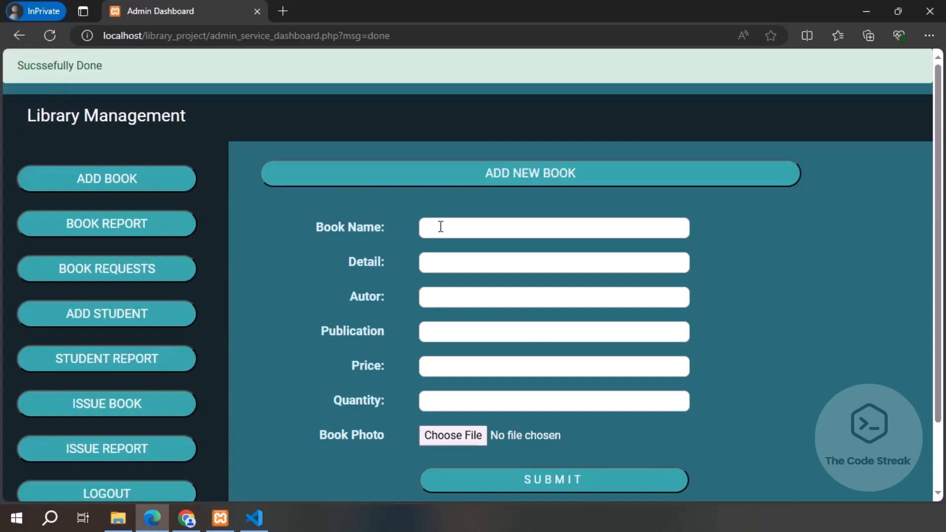
type("You Can")
key("Tab")
type("Self Motival")
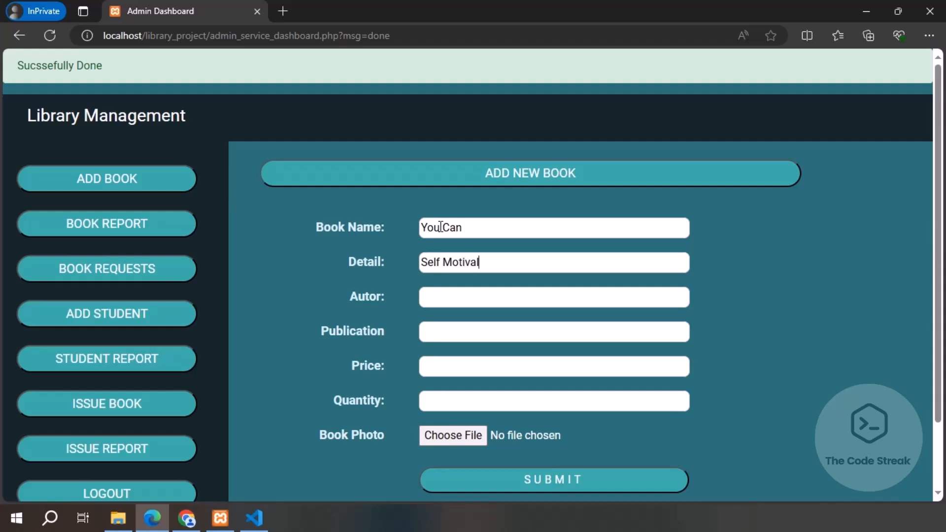
type("tional BookGe")
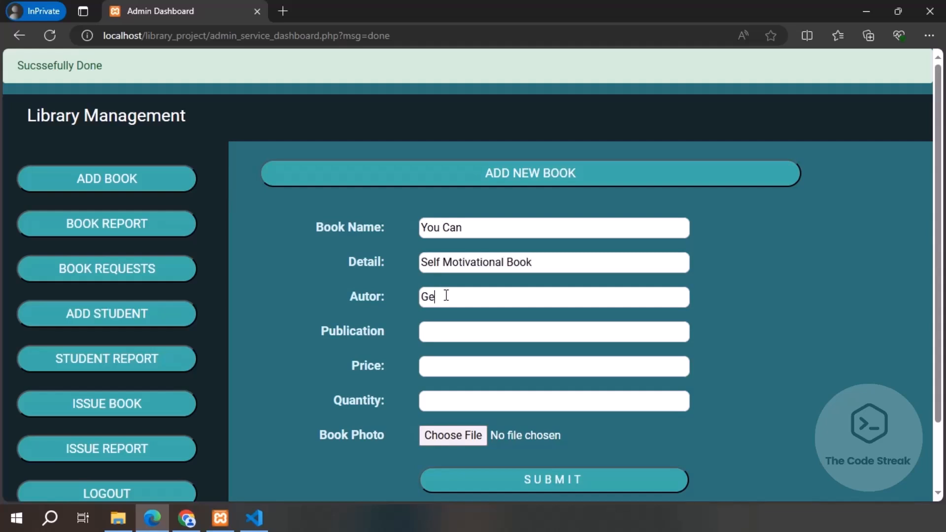
type("orge Matthew Adams")
left_click(436, 332)
type("Fingerprint")
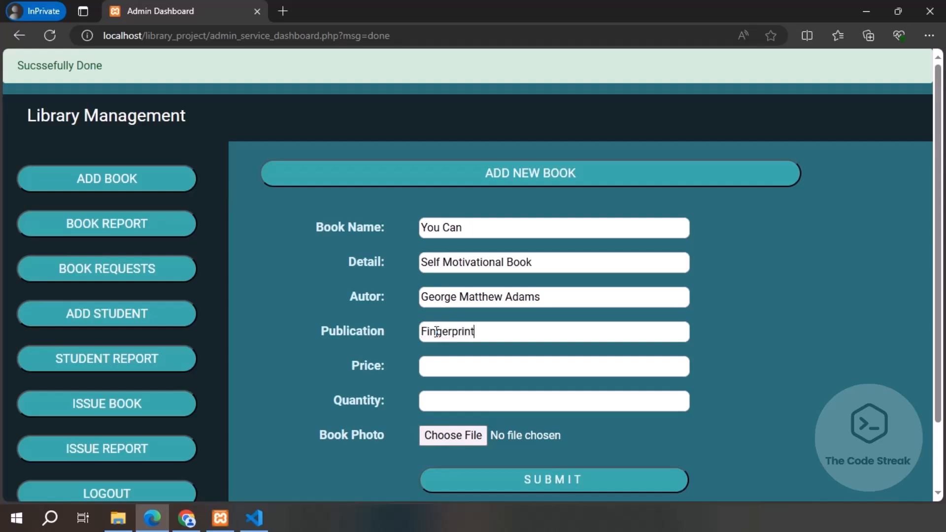
type("! Publishing")
key("Tab")
type("256")
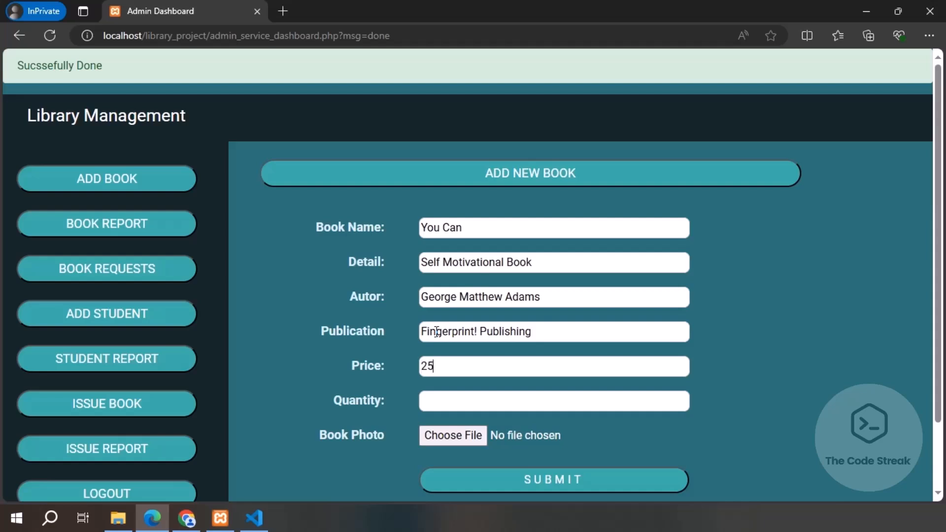
key("Tab")
type("23")
Step: Attach the You can cover image and submit the book
left_click(434, 439)
left_click(331, 188)
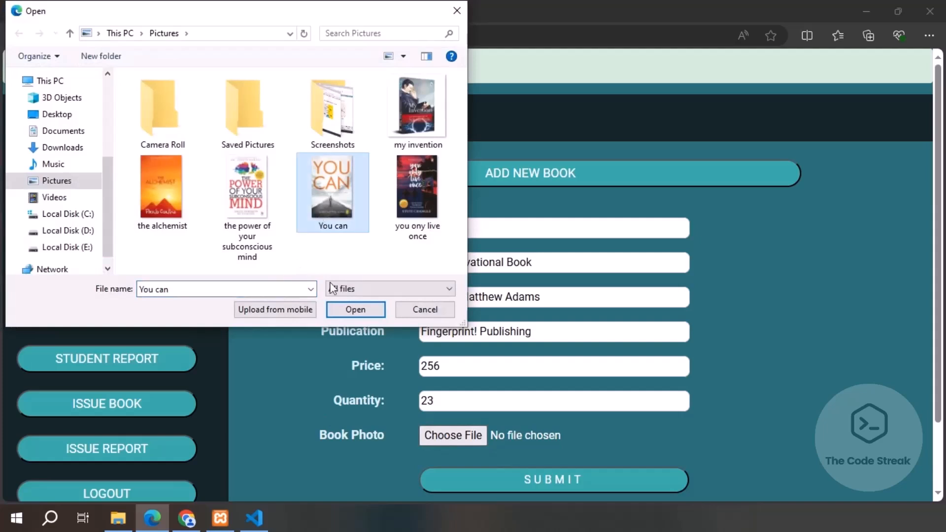
left_click(355, 309)
left_click(537, 481)
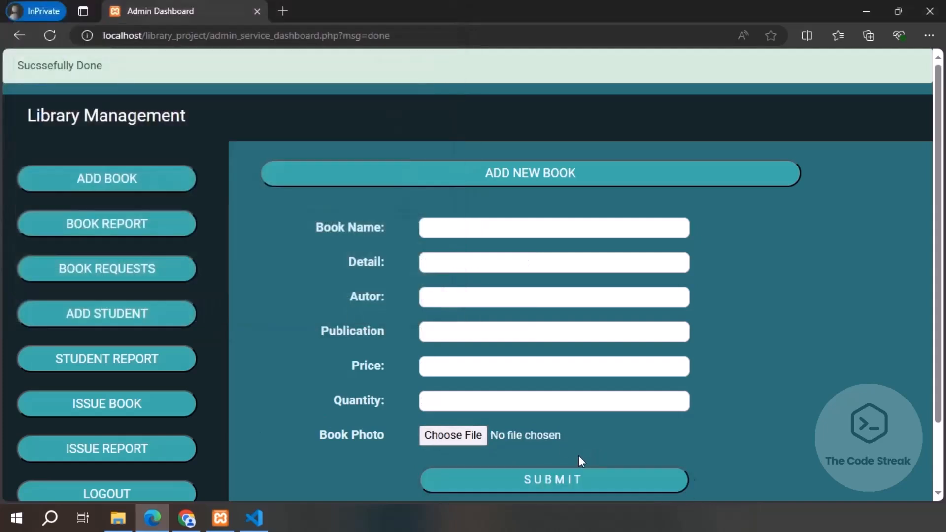
Step: Enter the title 'You Only Live Once', detail 'Romantic, Action & Adventure Book' and its author
left_click(487, 227)
type("You only live")
key("BackSpace")
key("BackSpace")
key("BackSpace")
key("BackSpace")
key("BackSpace")
key("BackSpace")
key("BackSpace")
key("BackSpace")
key("BackSpace")
type("Only Live Once")
left_click(483, 263)
type("Romantic ")
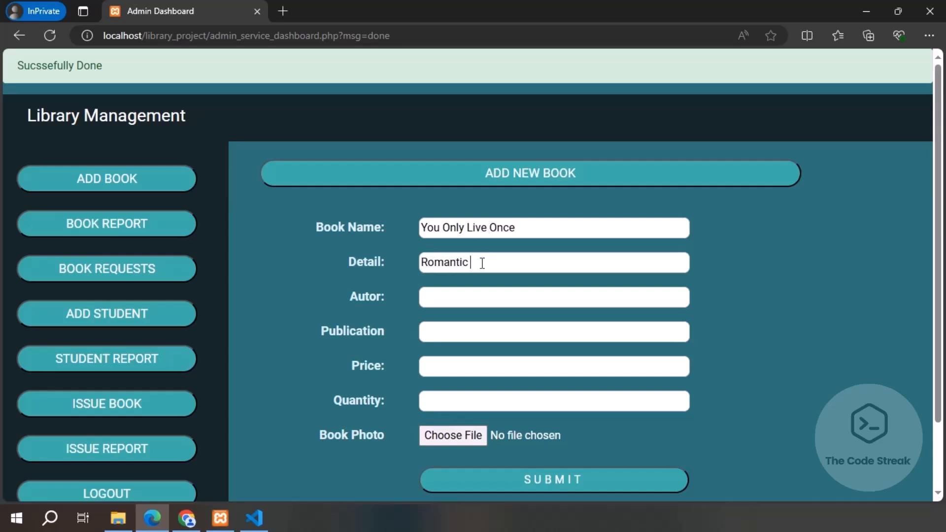
type(", Action & Adventure Book")
key("Tab")
type("Stuti Changle")
Step: Set publication to Penguin Random House, price 325 and quantity 20
key("Tab")
type("Penguine Random")
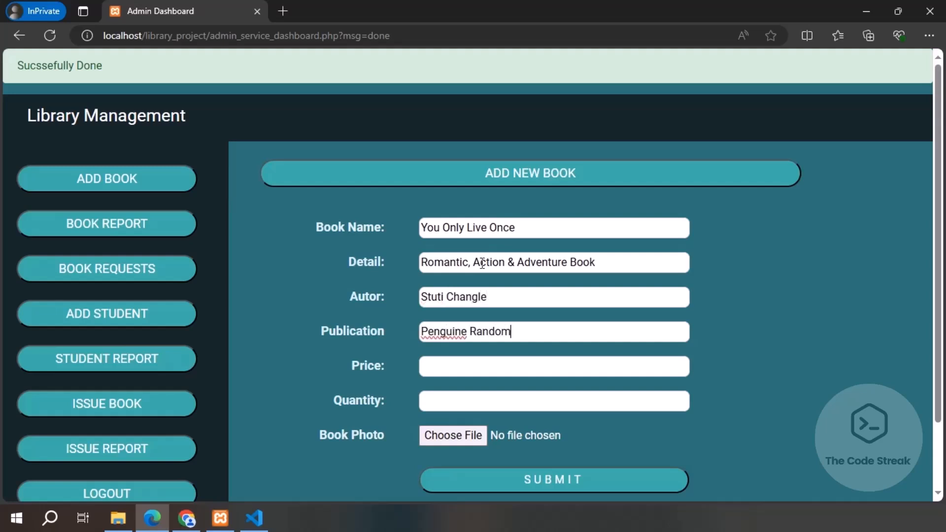
key("Left")
key("Left")
key("Left")
key("BackSpace")
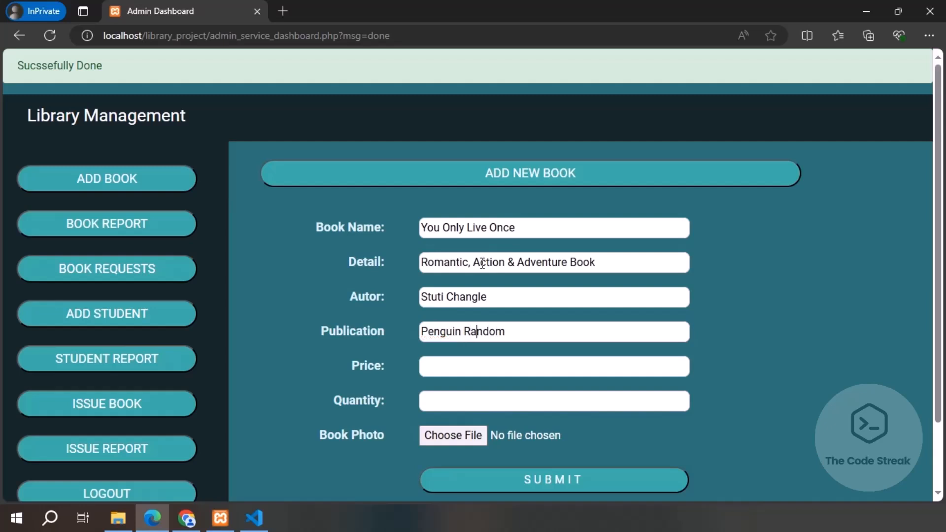
type("House")
key("Tab")
type("325")
key("Tab")
type("20")
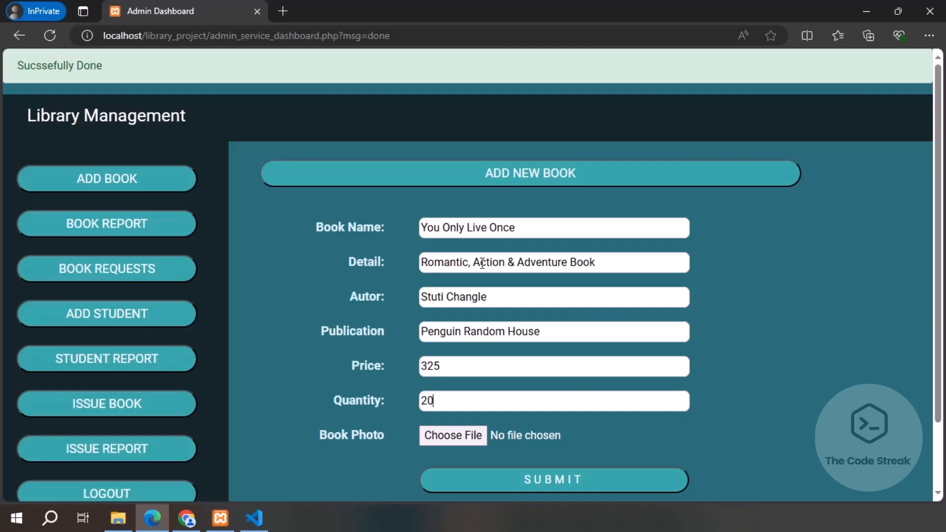
Step: Attach the You Only Live Once cover image and submit the book
left_click(457, 436)
left_click(417, 192)
left_click(354, 309)
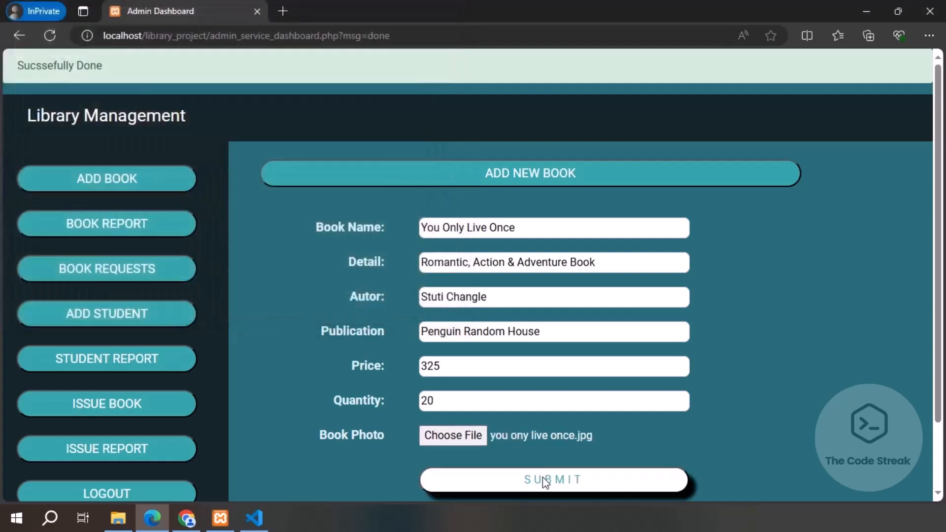
left_click(543, 477)
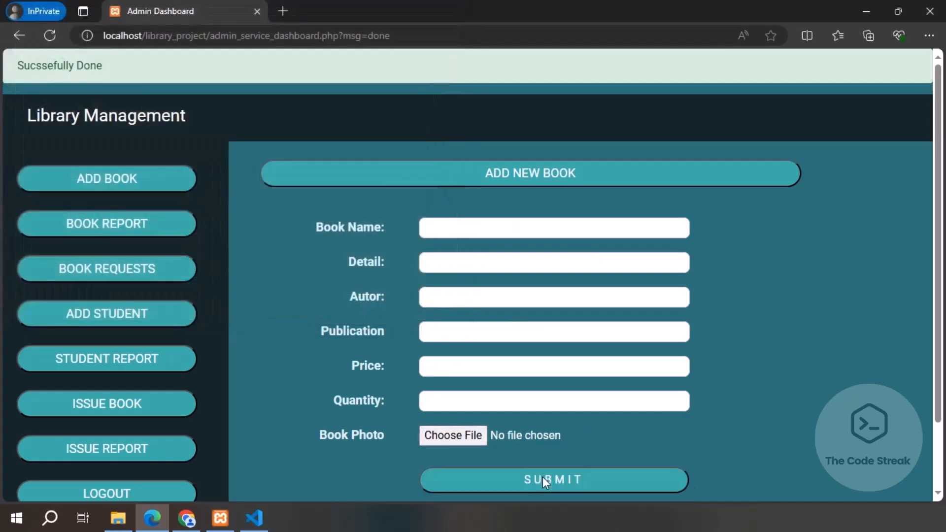
Step: Enter the title 'My Invention, Autobiography of Nikola Tesla', detail Autobiography, and its author
left_click(491, 225)
type("My Invention, Auth")
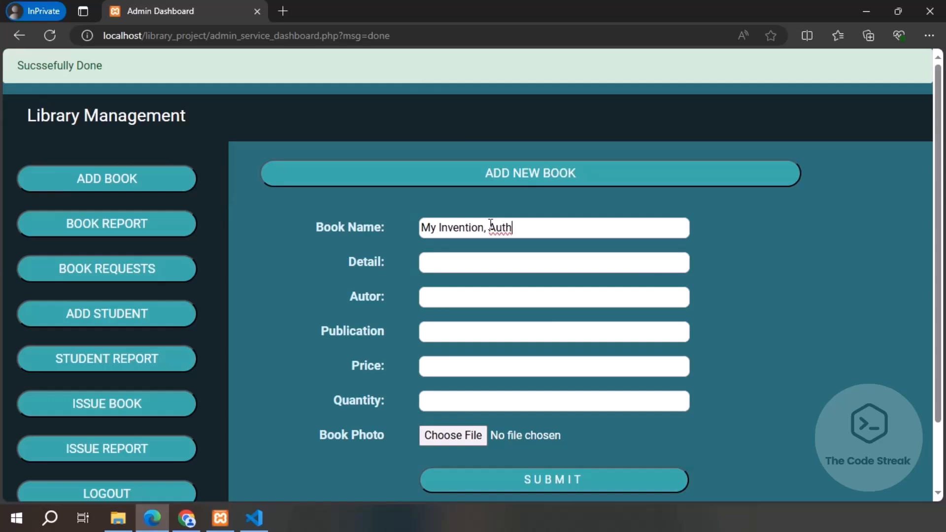
type("biography o")
key("BackSpace")
key("BackSpace")
key("BackSpace")
key("BackSpace")
key("Left")
key("Left")
key("Left")
key("Left")
key("Left")
key("Left")
key("Left")
key("BackSpace")
type("ography of Nikola Tesla")
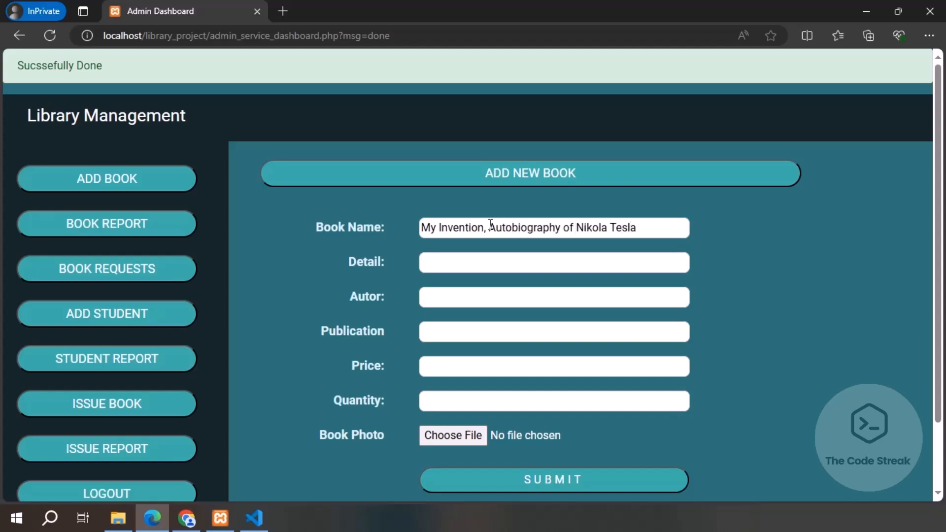
key("Tab")
type("Autobiography")
key("Tab")
type("Nikola Tesla")
Step: Set publication to Media Spark, price 425 and quantity 22
key("Tab")
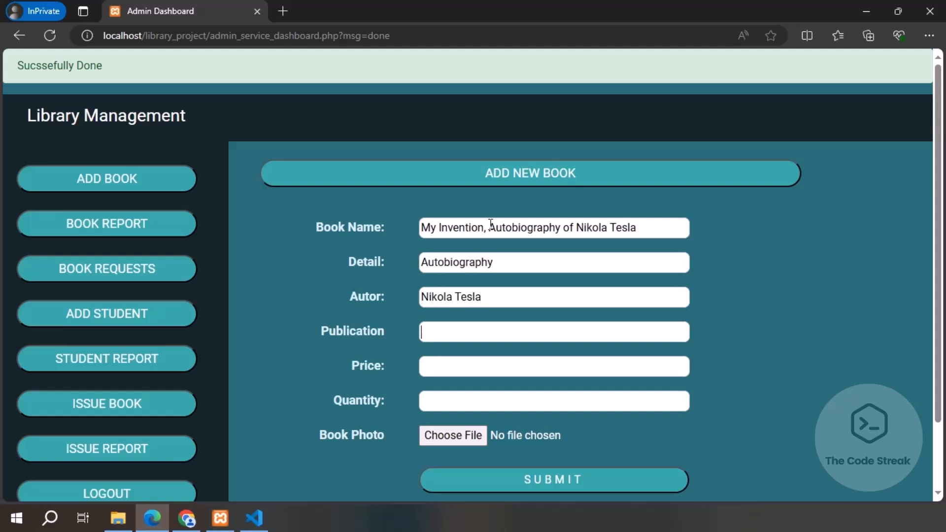
type("Media Spark")
key("Tab")
type("425")
key("Tab")
type("22")
Step: Attach the my invention cover image and submit the book
left_click(469, 435)
left_click(390, 151)
left_click(355, 311)
left_click(501, 480)
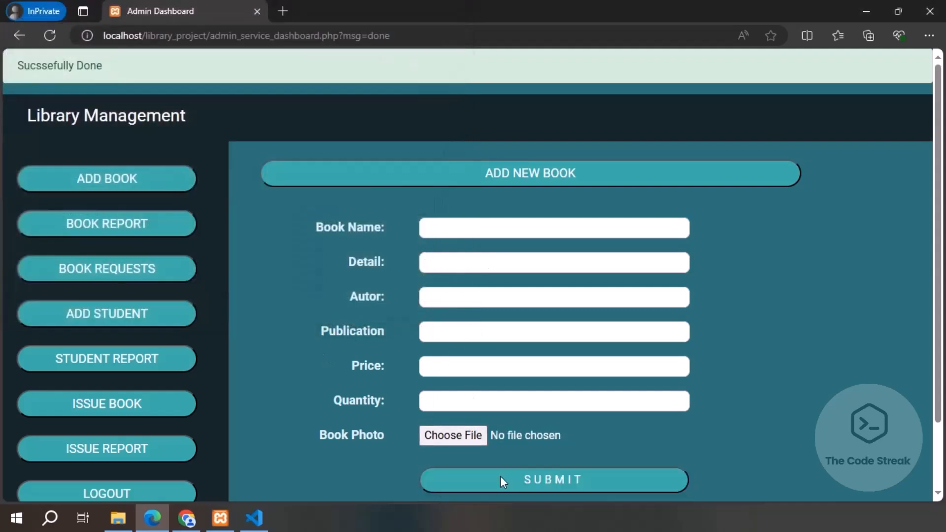
Step: Enter 'The Alchemist', Self Learning & Motivational Book, its author, Harper, price 168, quantity 40
left_click(459, 231)
type("The Alchemist")
key("Tab")
type("Self Libr")
key("BackSpace")
key("BackSpace")
key("BackSpace")
type("earning")
key("BackSpace")
key("BackSpace")
key("BackSpace")
type("ing & Motivatio")
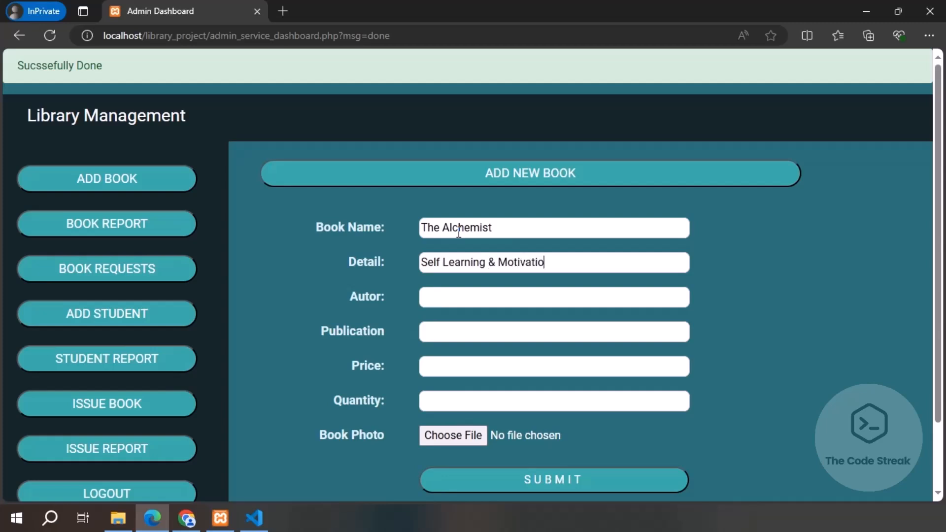
type("nal BookPaulo Coelho")
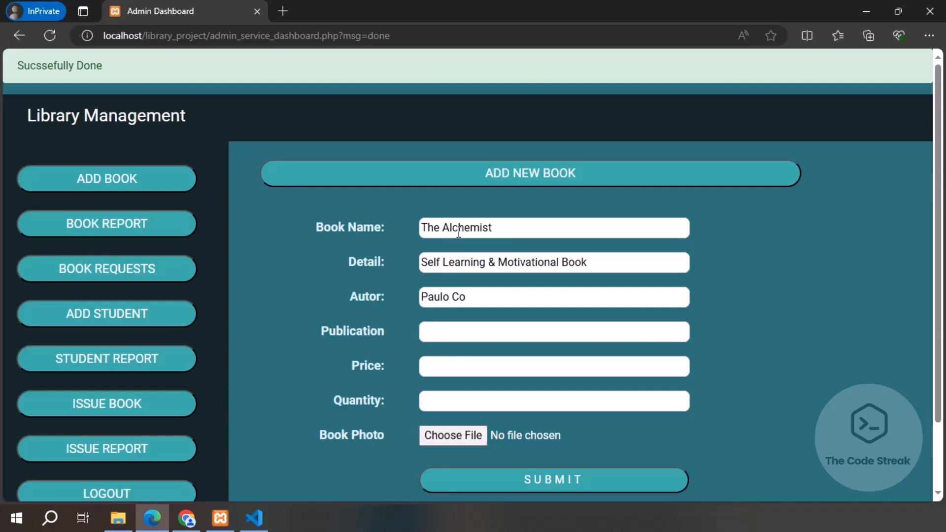
key("Tab")
type("Harper")
type("168")
type("40")
Step: Attach the alchemist cover image and submit the book
key("Tab")
left_click(450, 435)
left_click(195, 218)
left_click(351, 311)
left_click(501, 479)
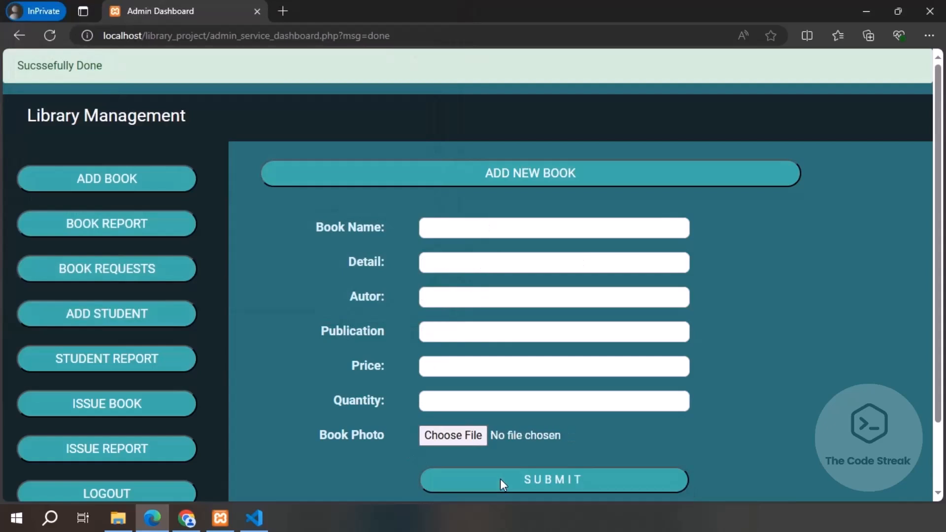
Step: Show the book record and view the details of You Can and The Alchemist
left_click(170, 235)
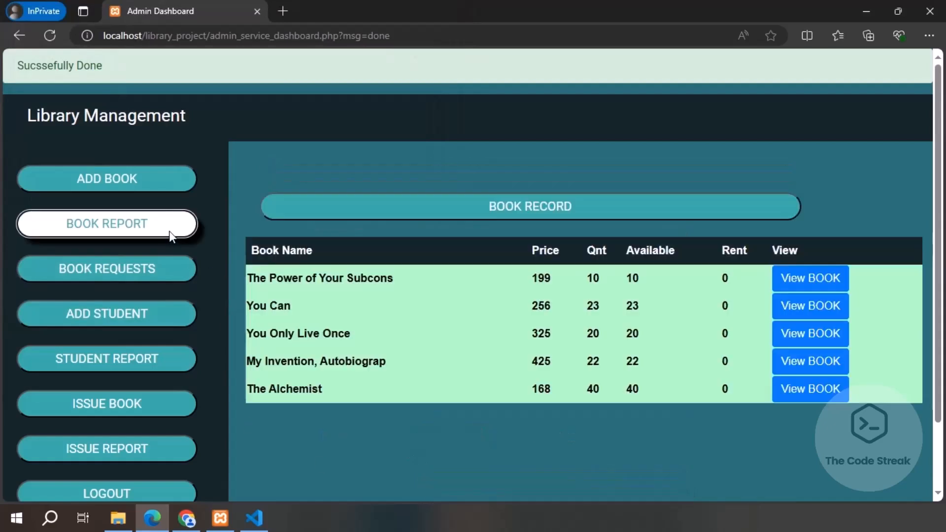
left_click(777, 284)
left_click(799, 262)
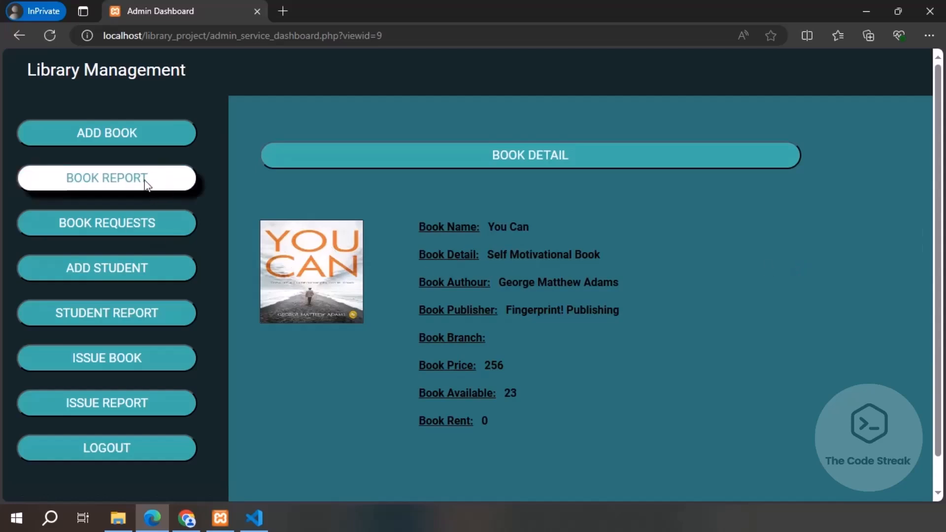
left_click(146, 185)
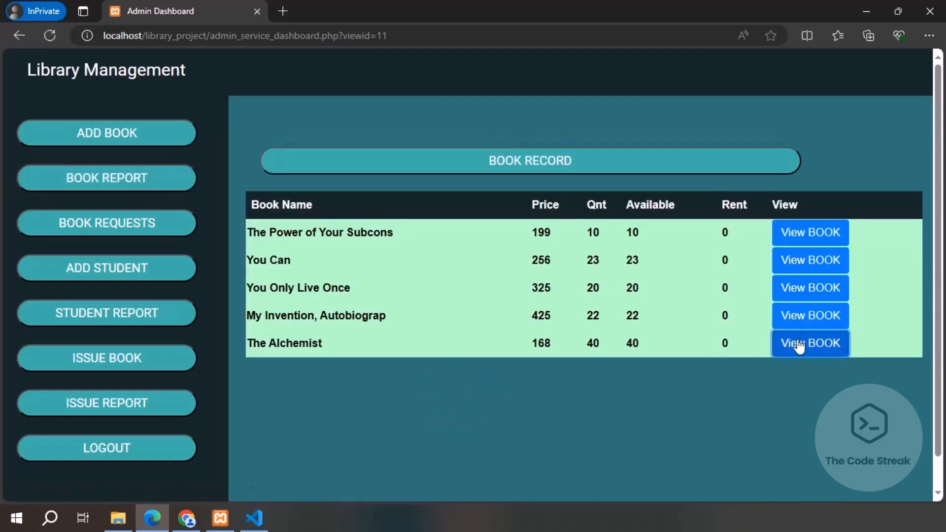
left_click(797, 345)
Step: Check the book requests, student list, issue form and issue record, ending on the add-person form
left_click(186, 228)
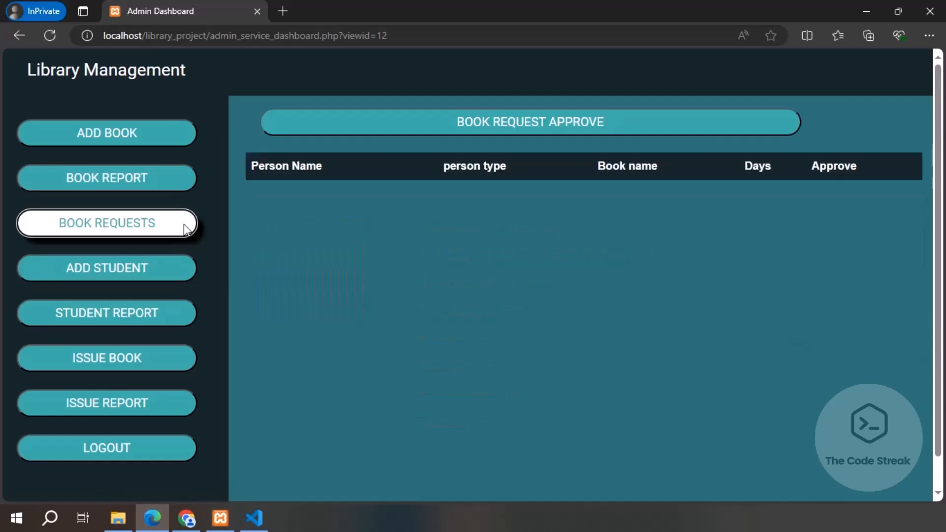
left_click(133, 275)
left_click(149, 320)
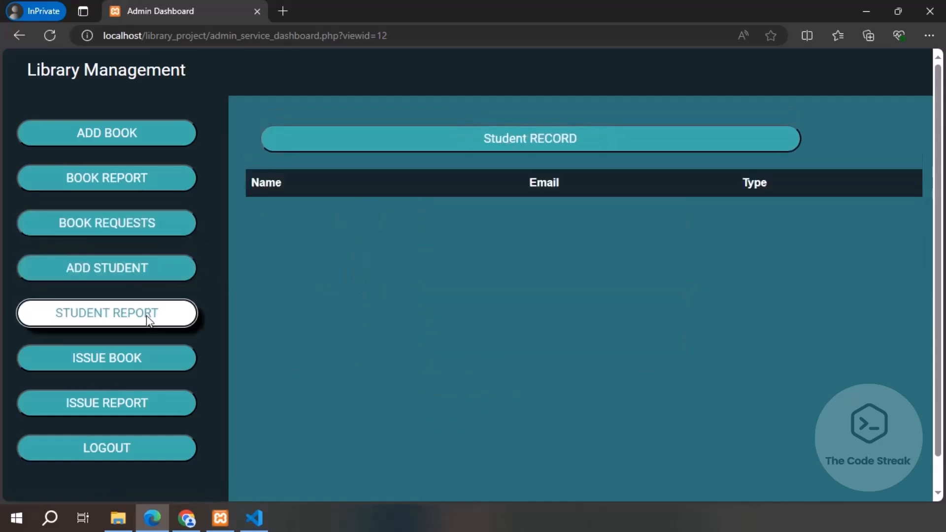
left_click(118, 360)
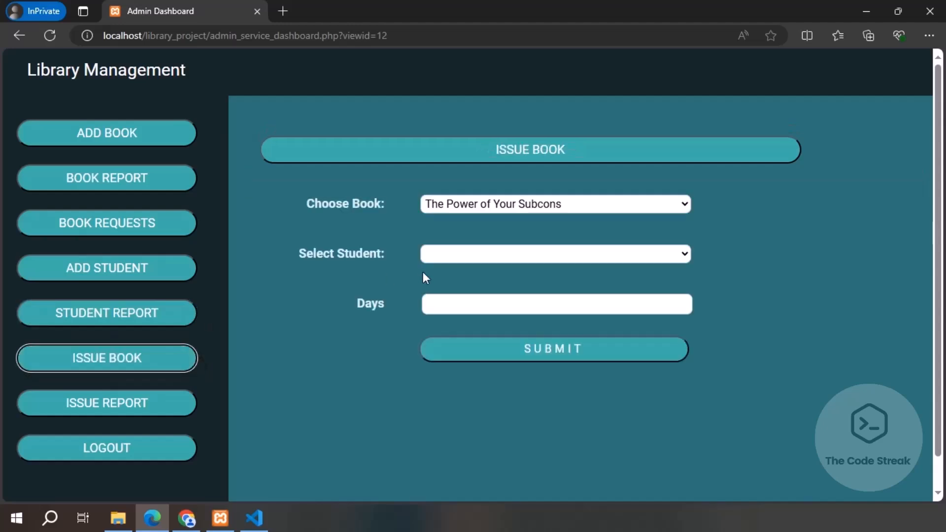
left_click(535, 204)
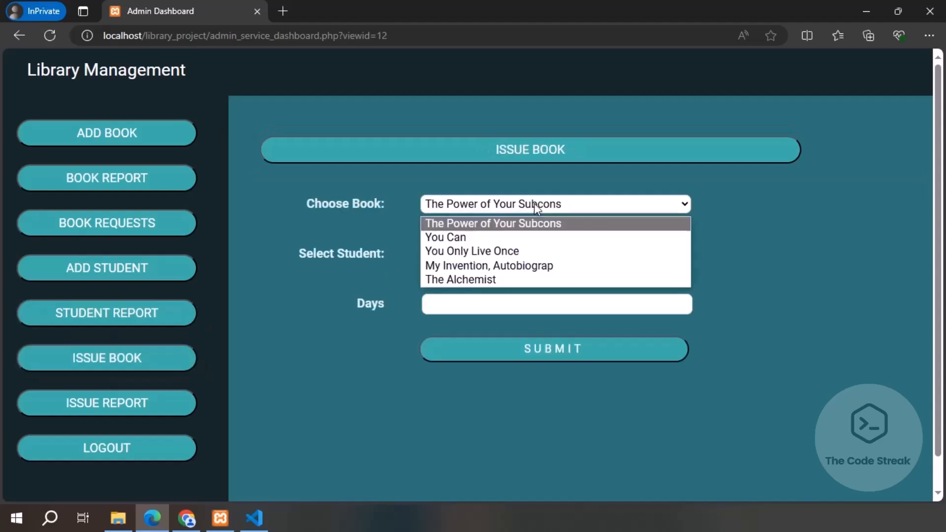
left_click(491, 268)
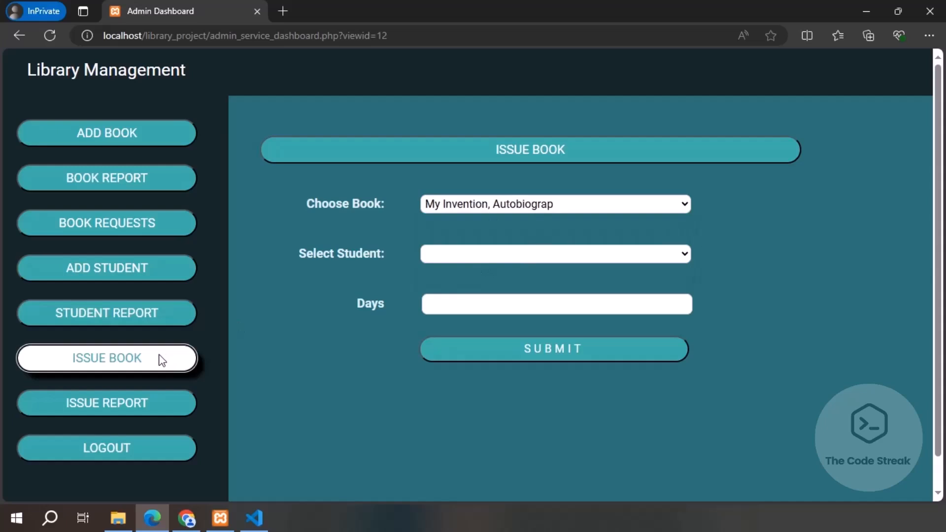
left_click(123, 405)
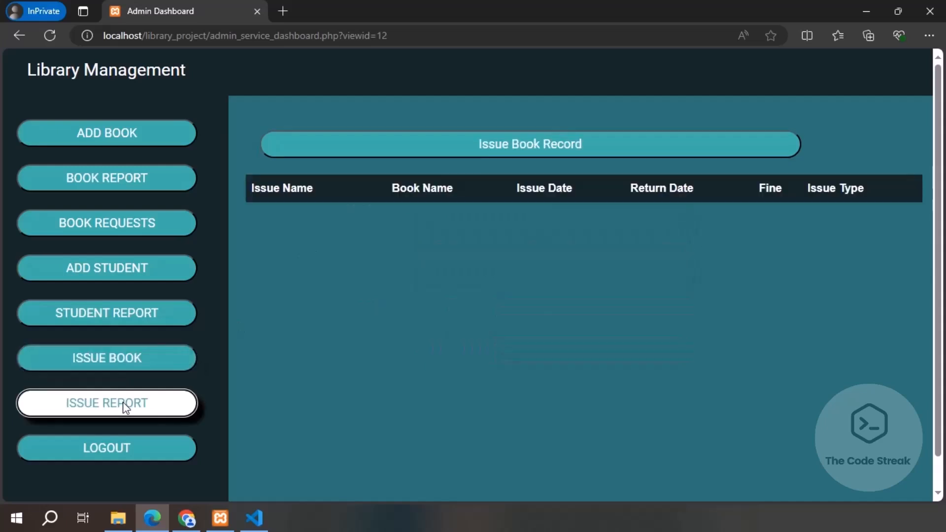
left_click(167, 271)
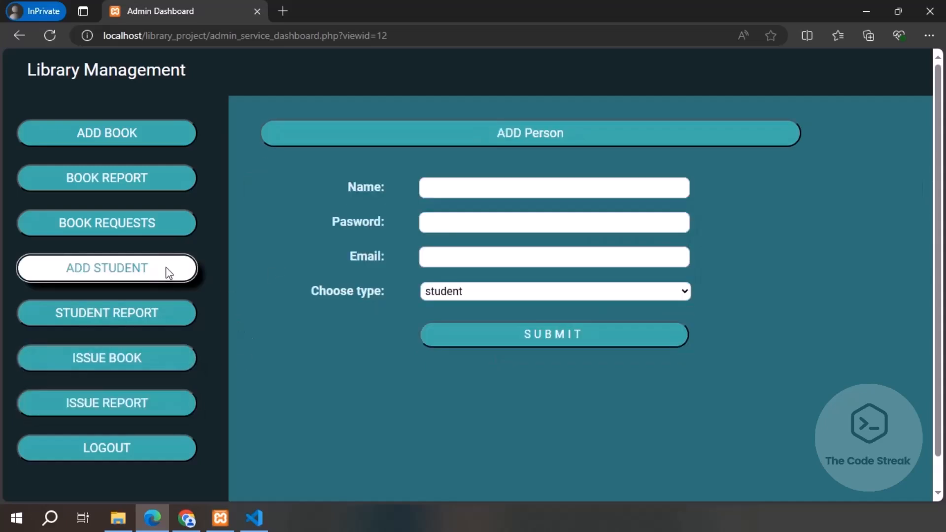
Step: Register a student account with the person's full name, a password and e-mail, type student
left_click(467, 189)
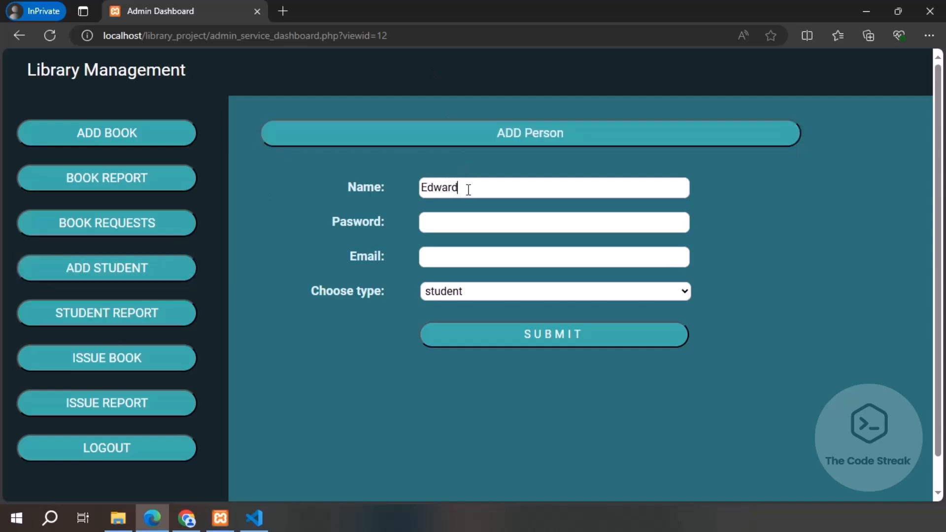
left_click(478, 226)
type("123456")
left_click(479, 260)
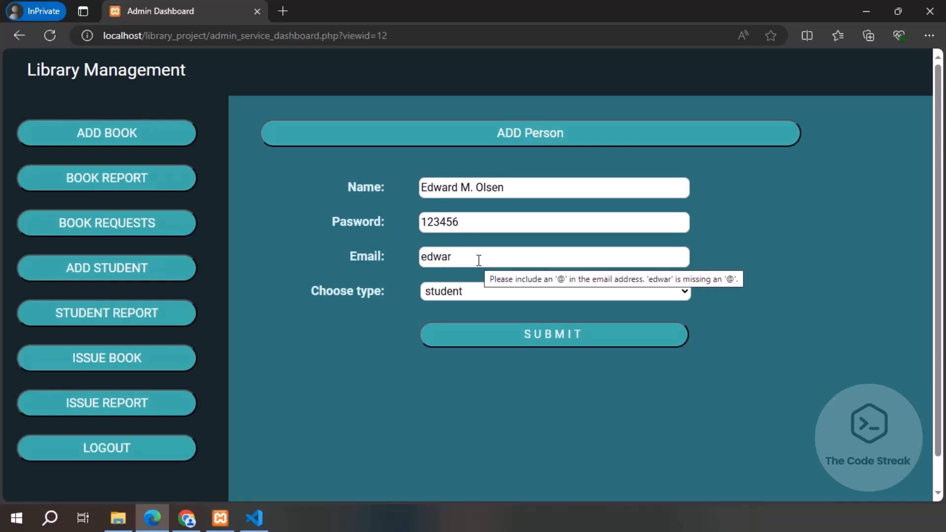
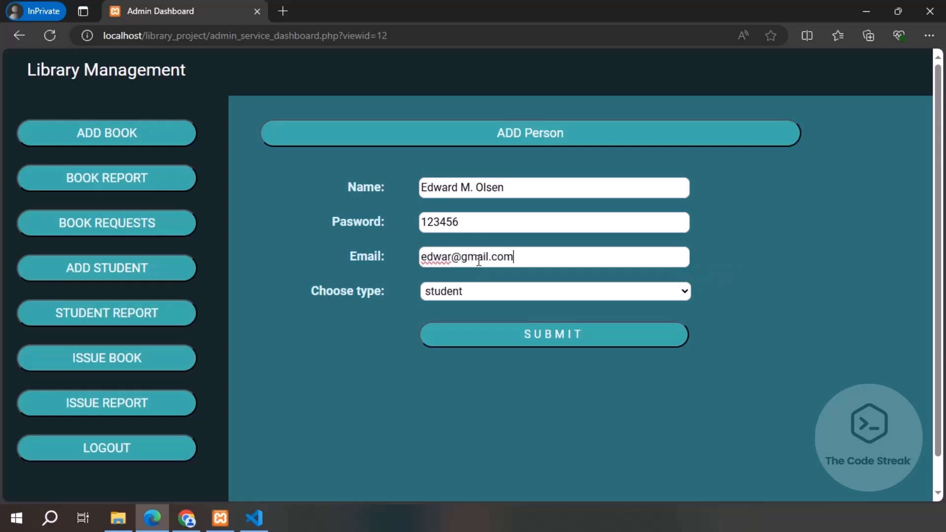
left_click(478, 292)
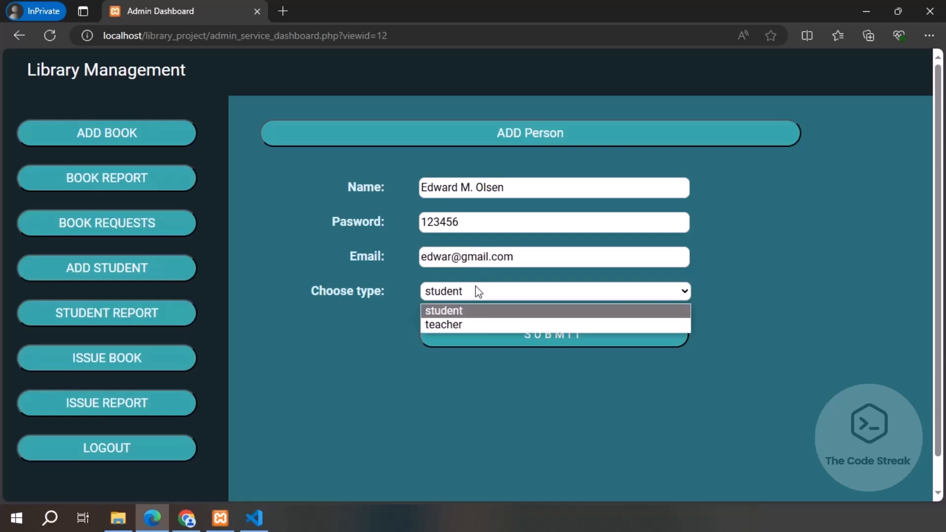
left_click(469, 316)
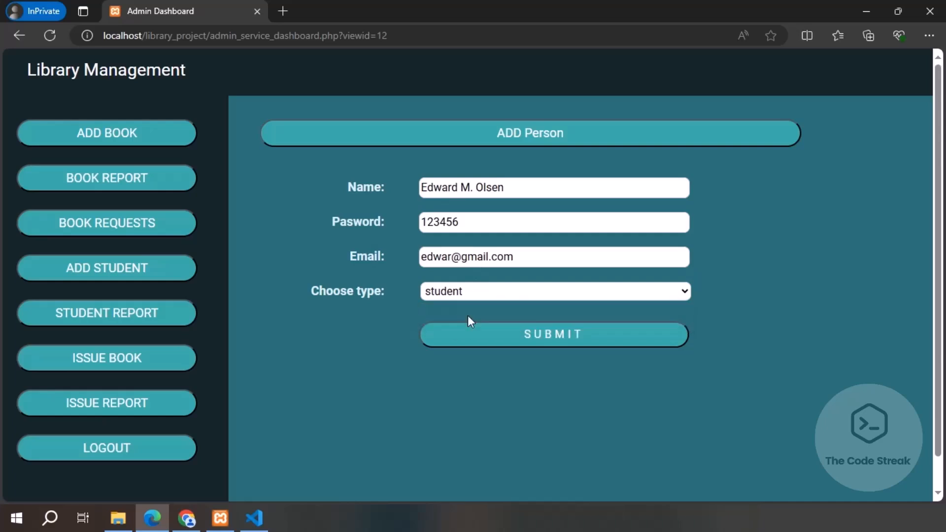
left_click(548, 334)
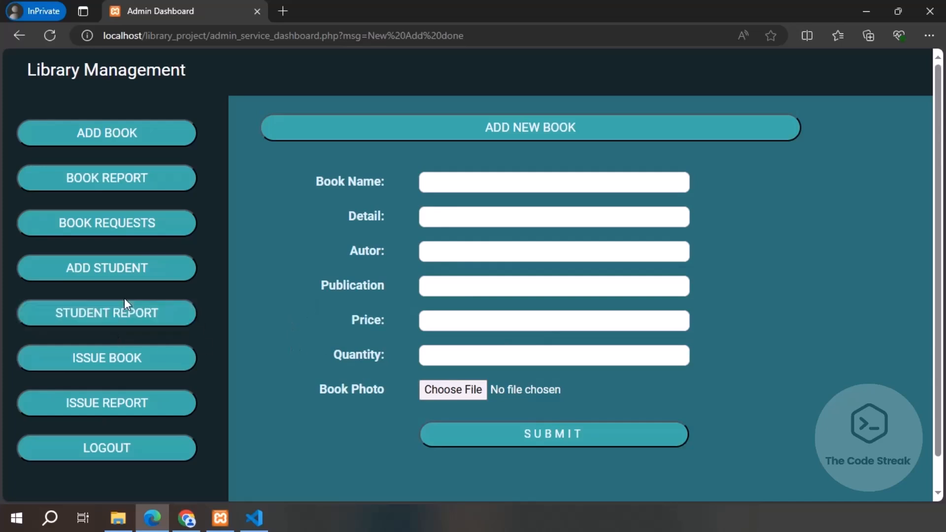
Step: Fill the Add Student form with the new person's name, password and e-mail
left_click(124, 271)
left_click(488, 186)
type("De")
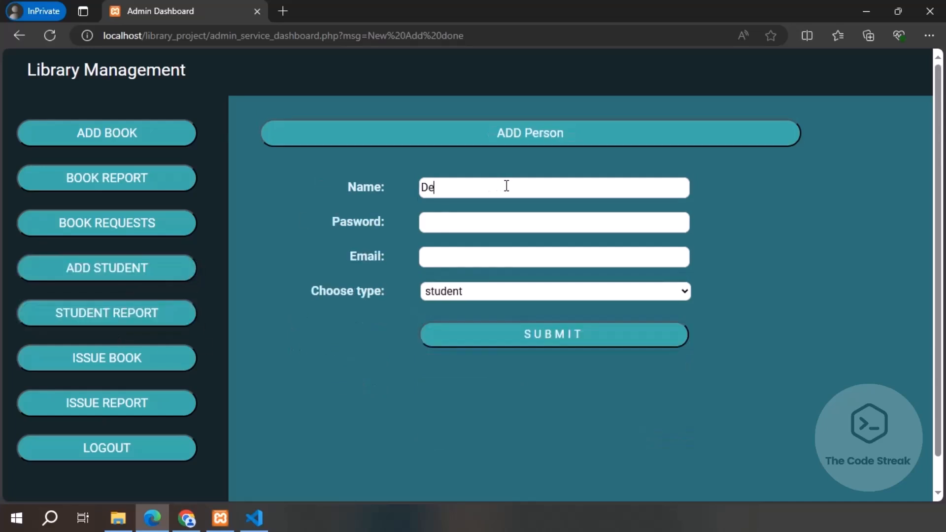
type("bbie P.")
key("Tab")
type("xyzxyz")
key("Tab")
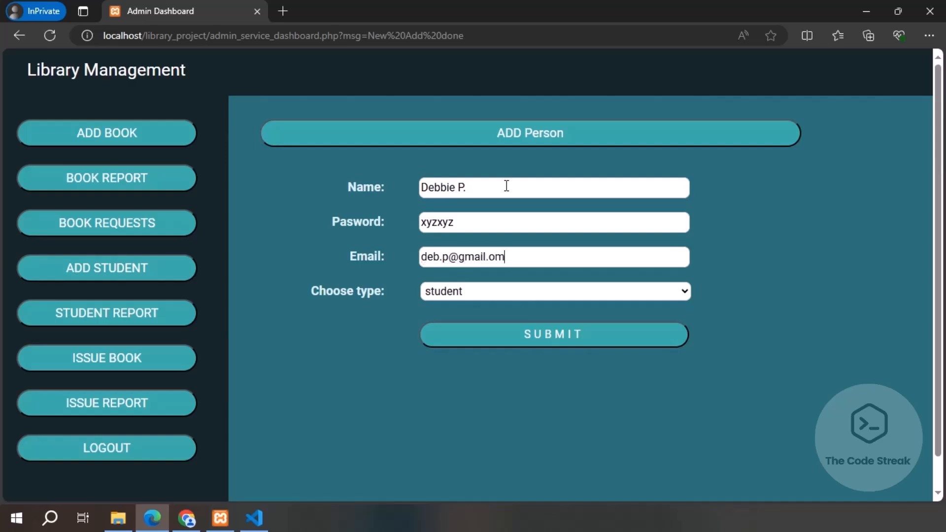
Step: Set the account type to teacher, submit it, and check the Student Record
left_click(626, 294)
left_click(602, 325)
left_click(574, 334)
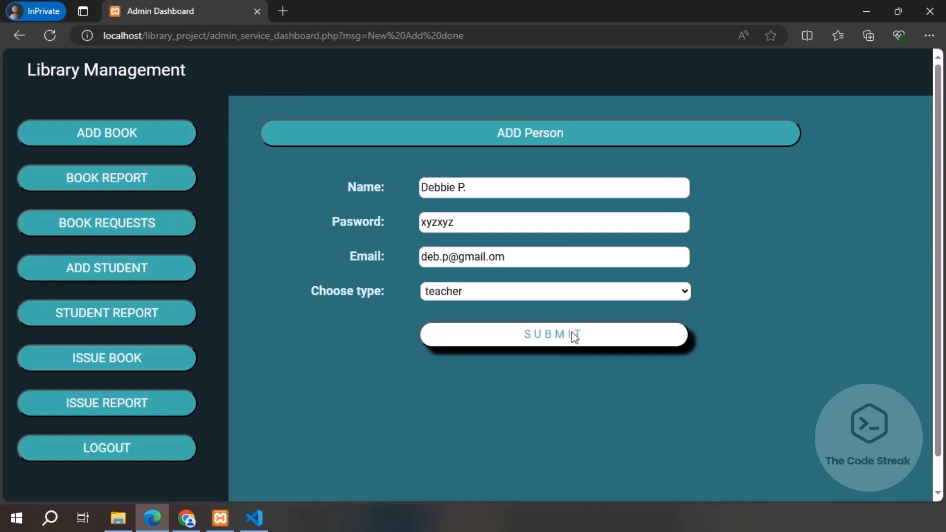
left_click(111, 312)
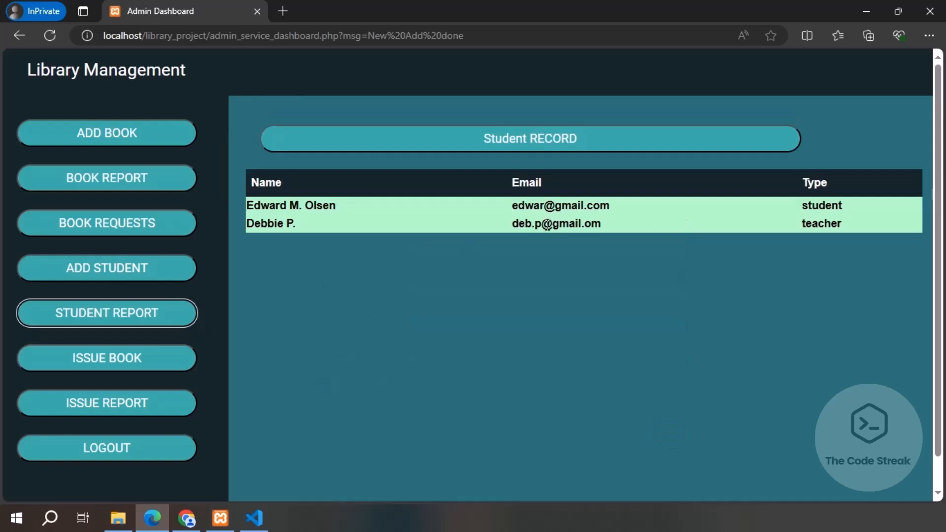
Step: Issue You Can to the existing student for 2 days, then check the issue and student records
left_click(129, 350)
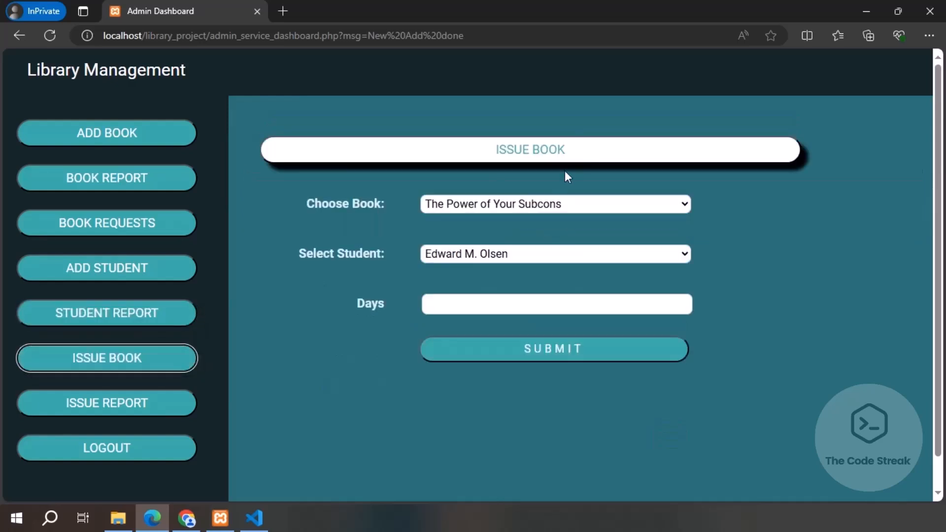
left_click(536, 202)
left_click(506, 235)
left_click(485, 253)
left_click(478, 274)
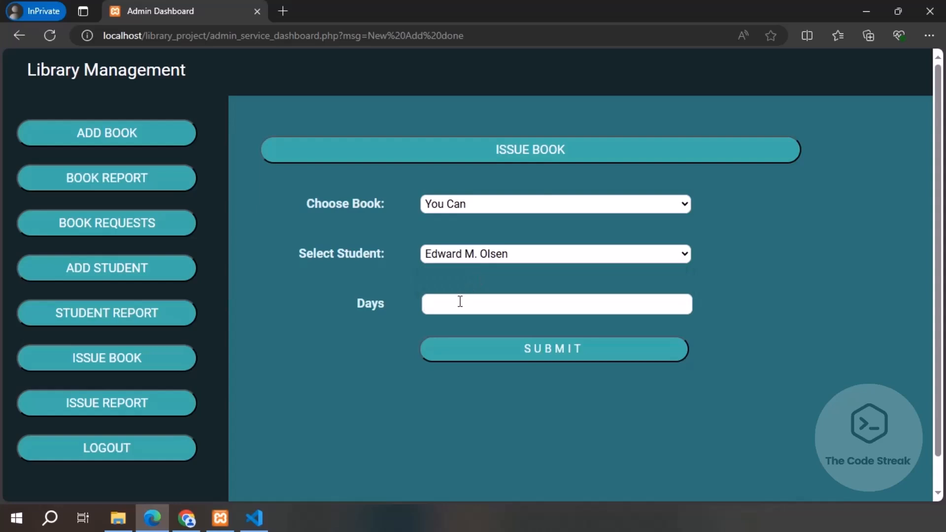
type("2")
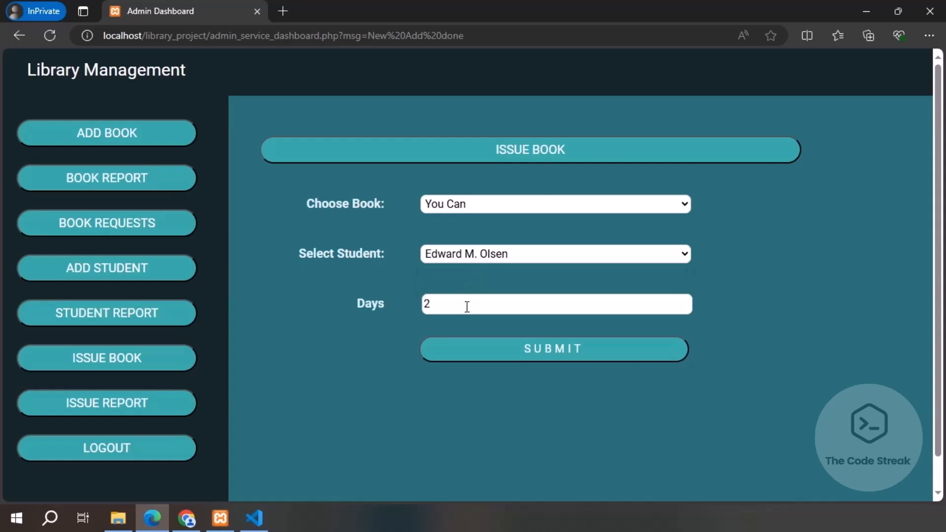
left_click(502, 341)
scroll(252, 268, "down", 2)
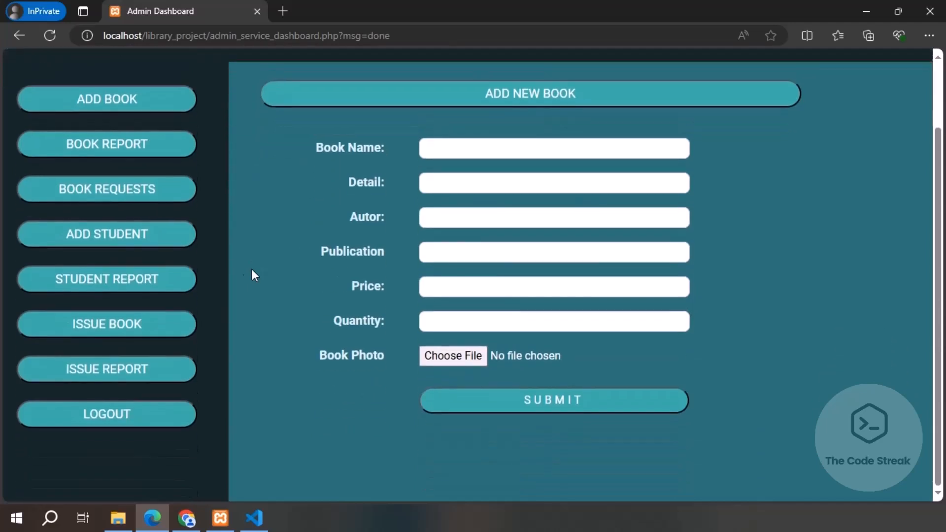
left_click(129, 368)
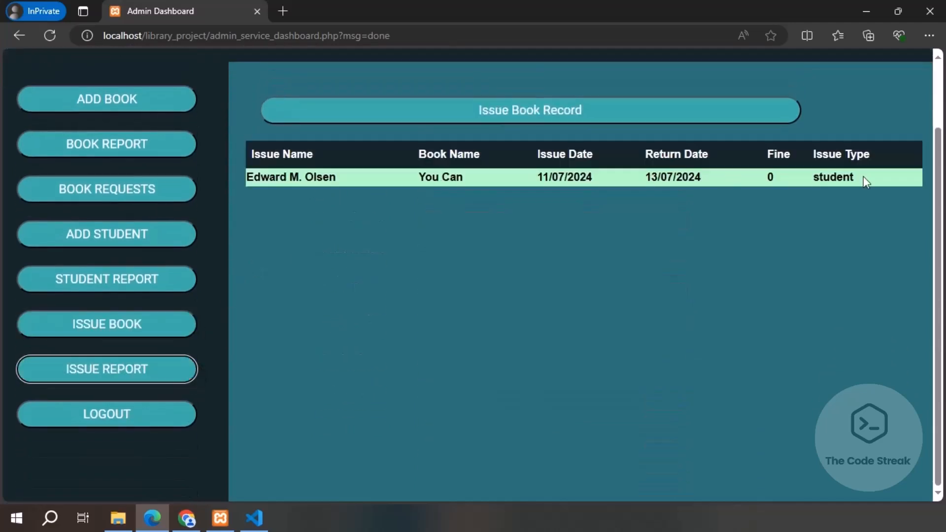
left_click(106, 279)
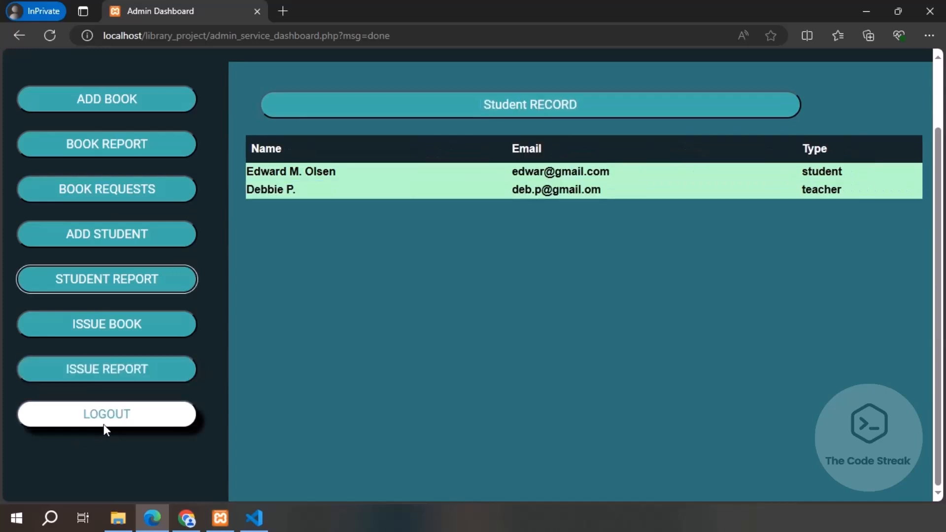
Step: Log out of the admin account and sign in as the student with their email and password
left_click(107, 422)
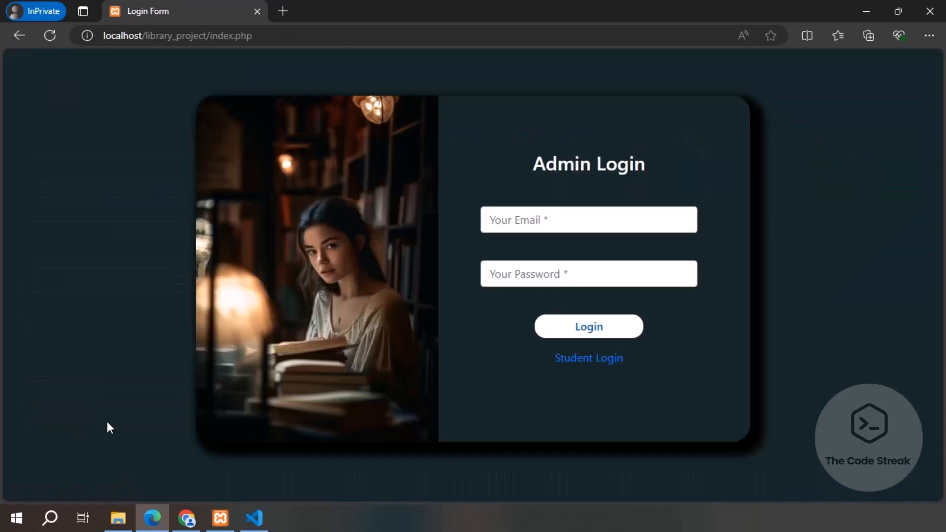
left_click(583, 360)
left_click(546, 225)
key("Tab")
type("123")
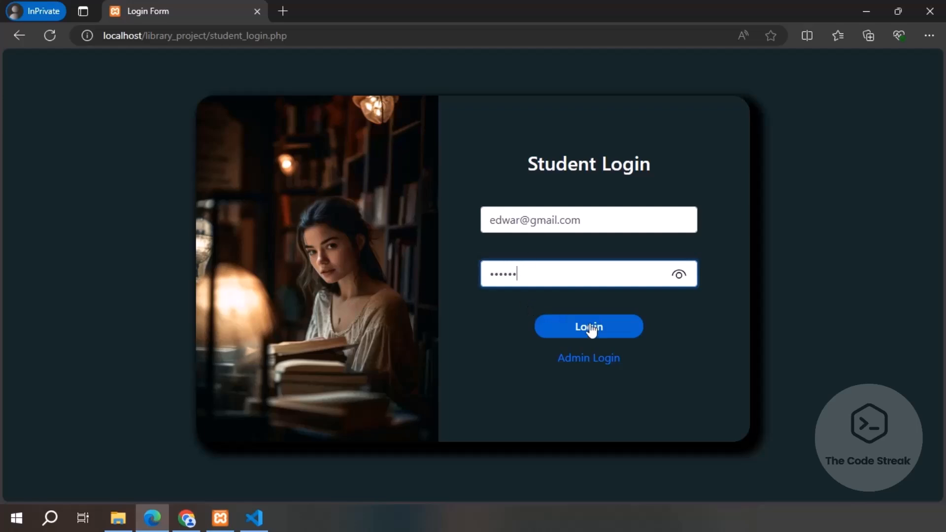
left_click(594, 327)
Step: Return the borrowed book You Can and confirm the student's borrowed list is empty
left_click(131, 171)
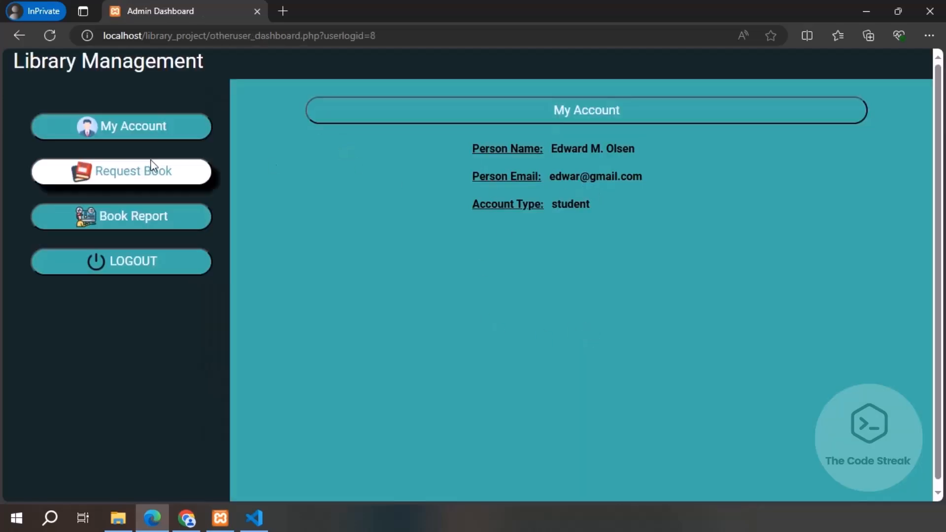
scroll(422, 241, "down", 1)
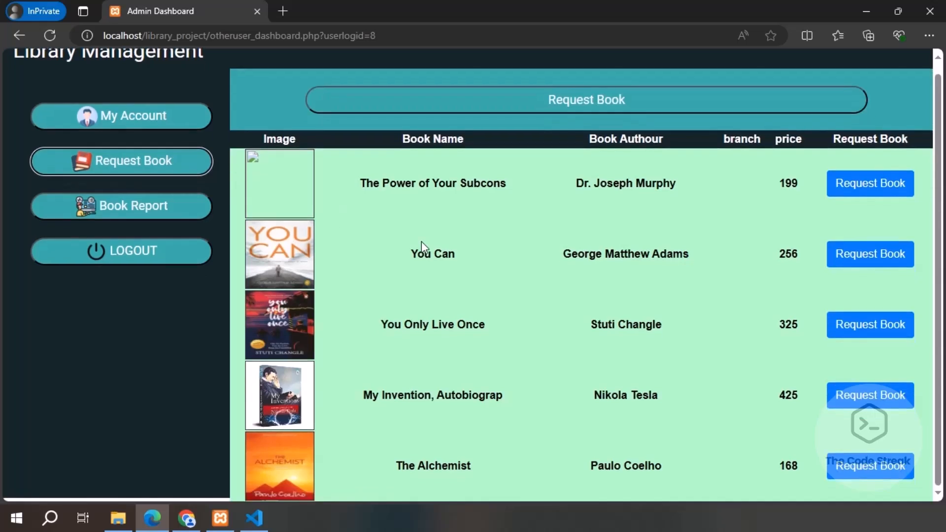
left_click(132, 210)
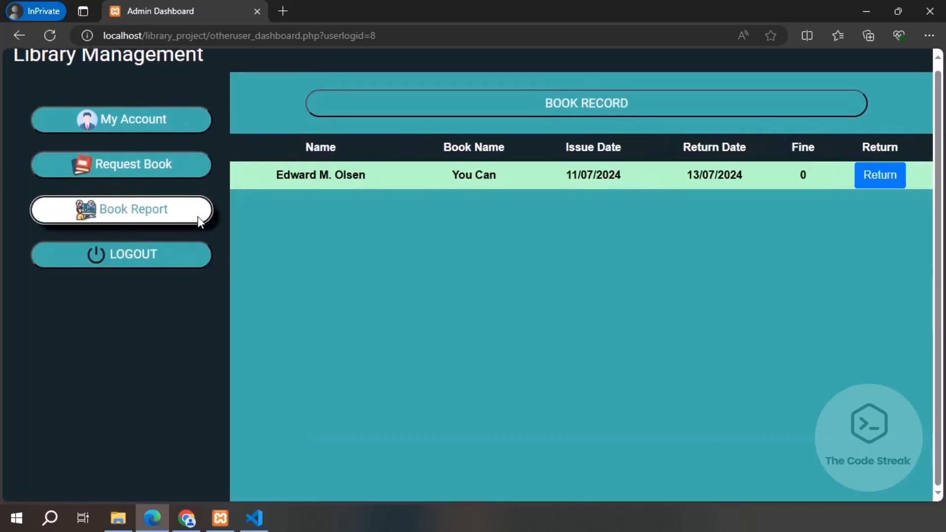
left_click(893, 178)
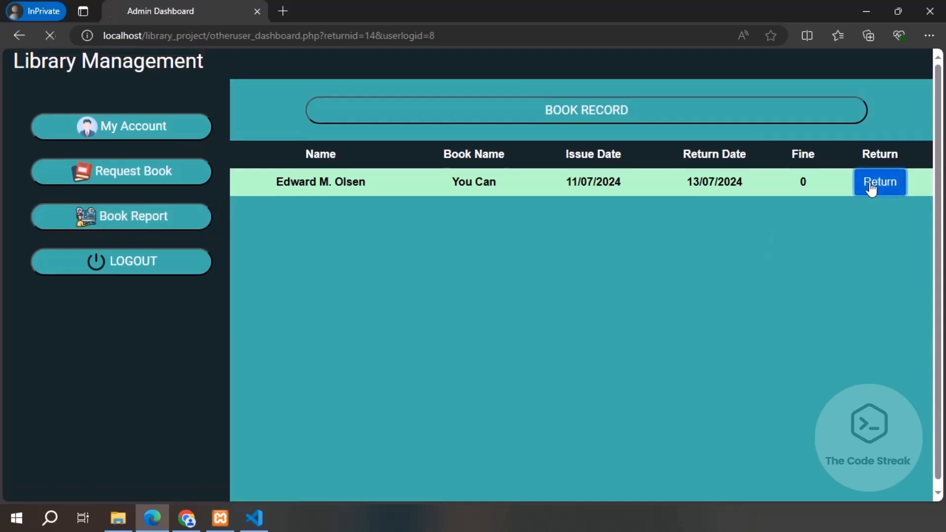
left_click(870, 183)
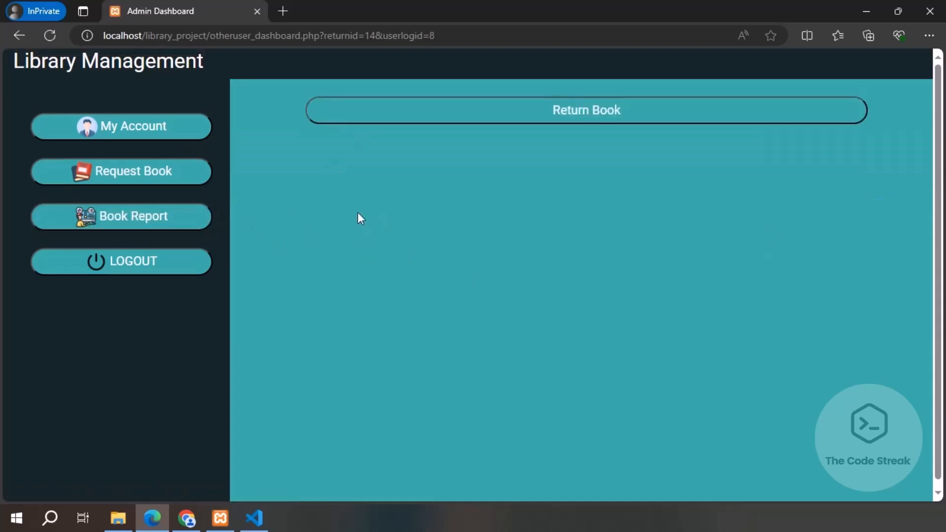
left_click(109, 129)
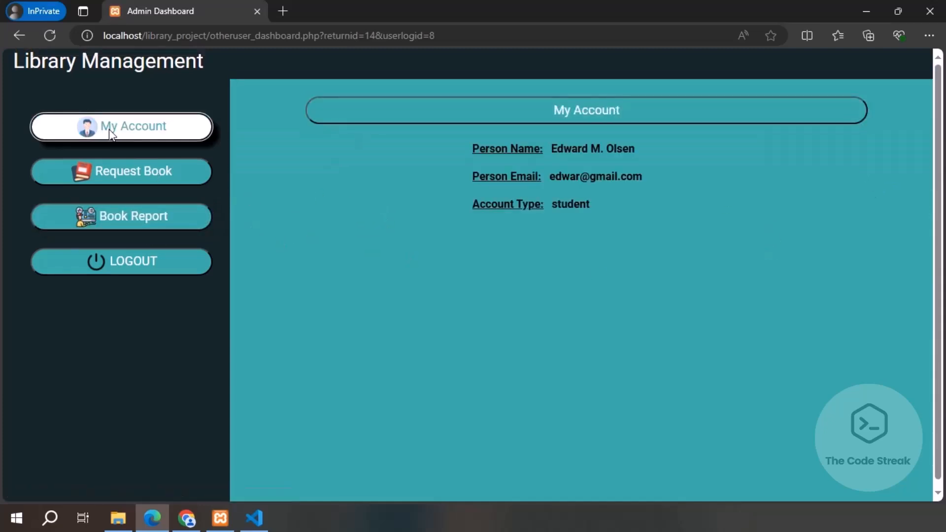
left_click(127, 222)
Step: Request You Only Live Once and The Alchemist as the student, then check the book record
left_click(148, 139)
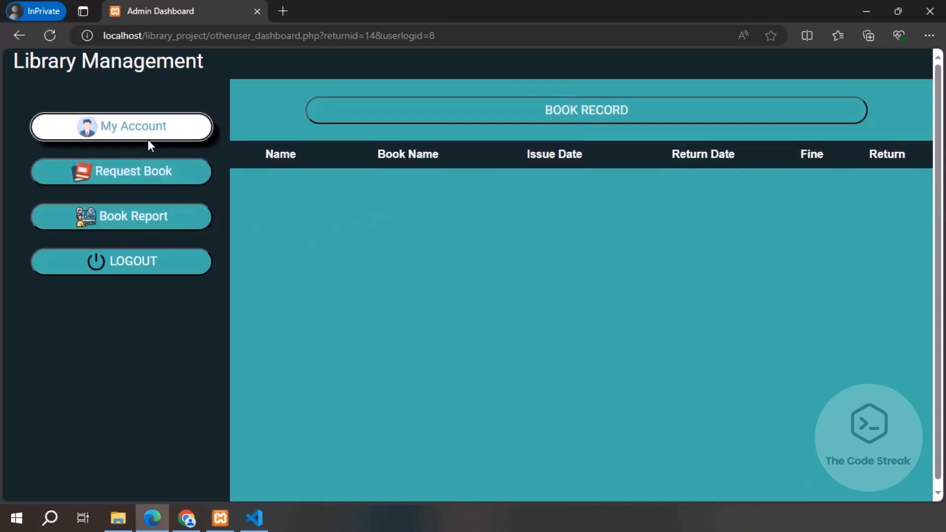
left_click(146, 173)
scroll(733, 258, "down", 1)
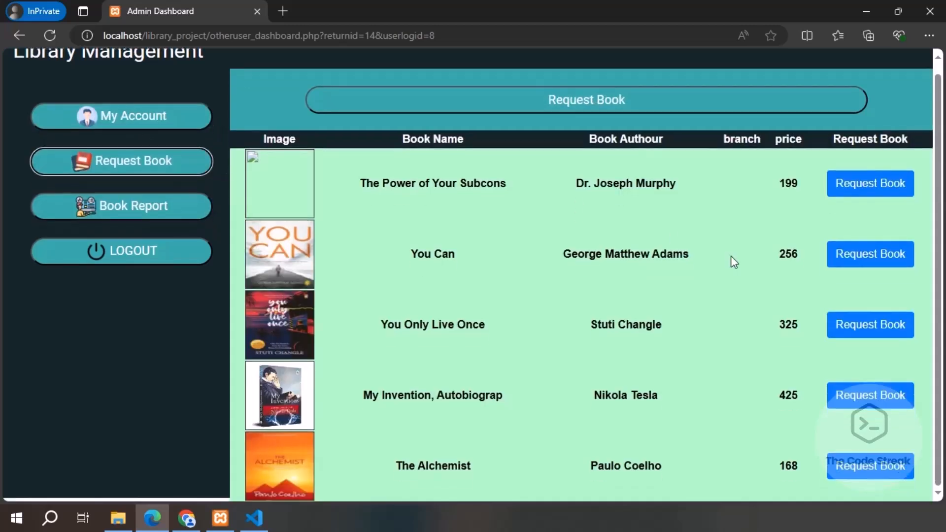
left_click(897, 324)
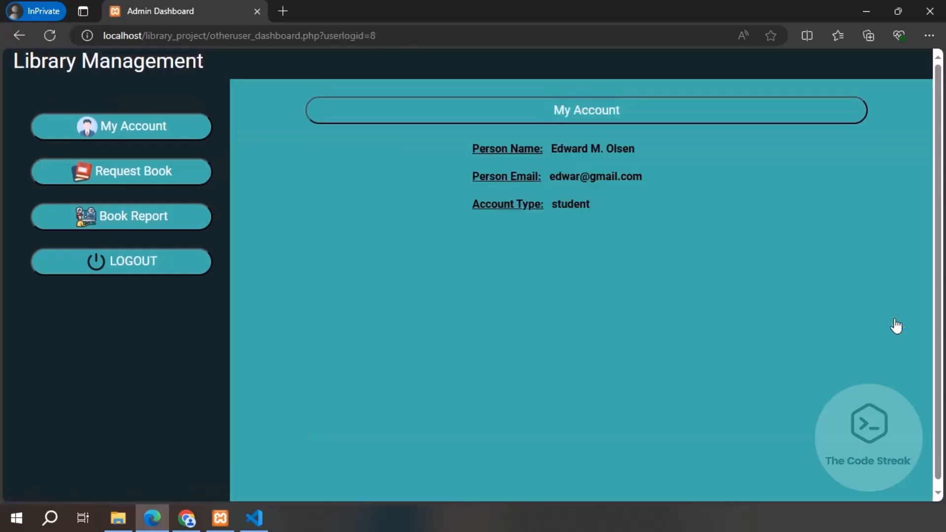
left_click(178, 176)
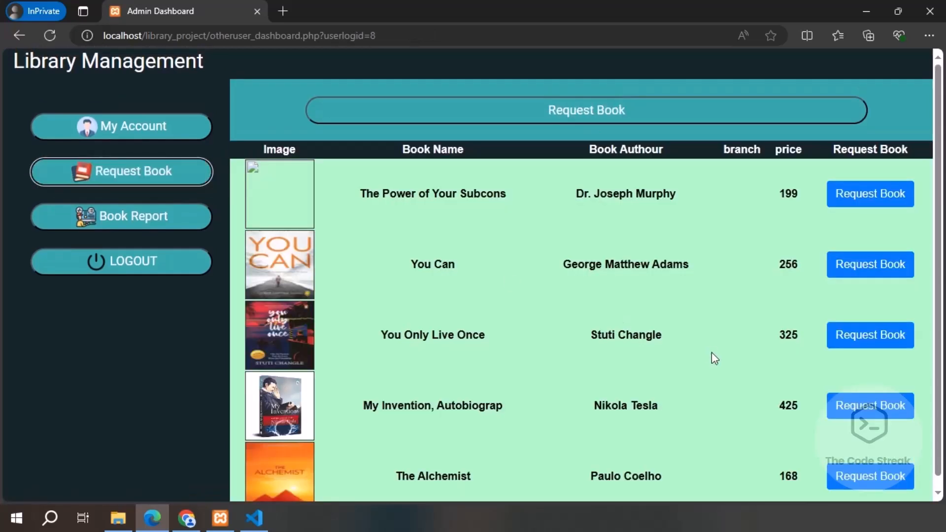
left_click(867, 477)
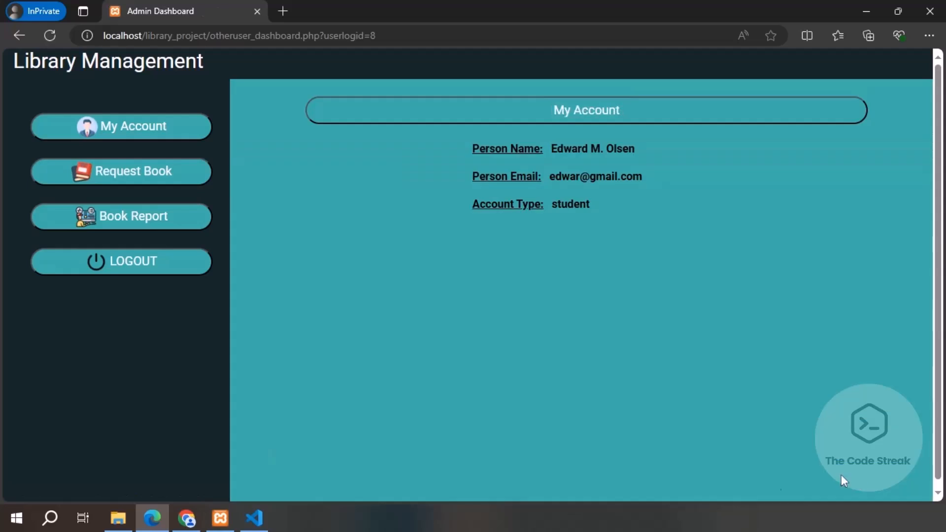
left_click(167, 226)
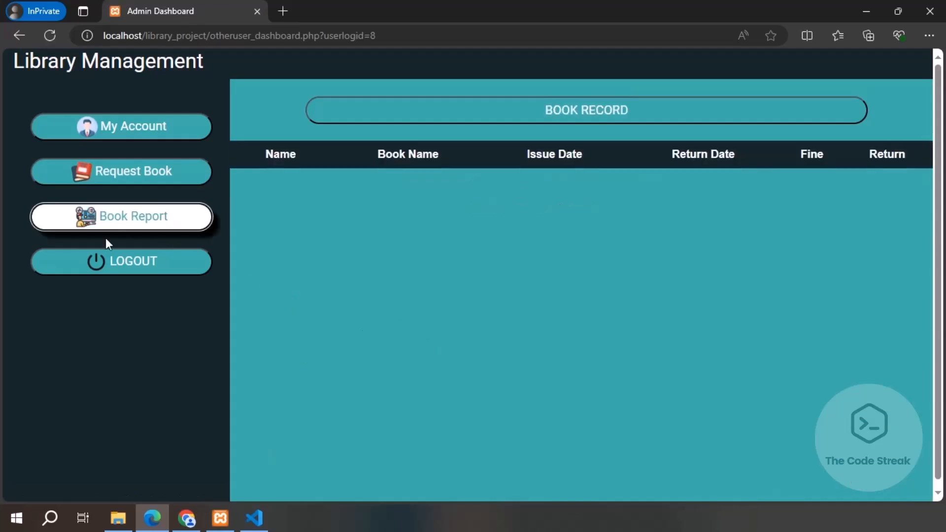
Step: Log out of the student account and sign in as the teacher with their email and password
left_click(139, 262)
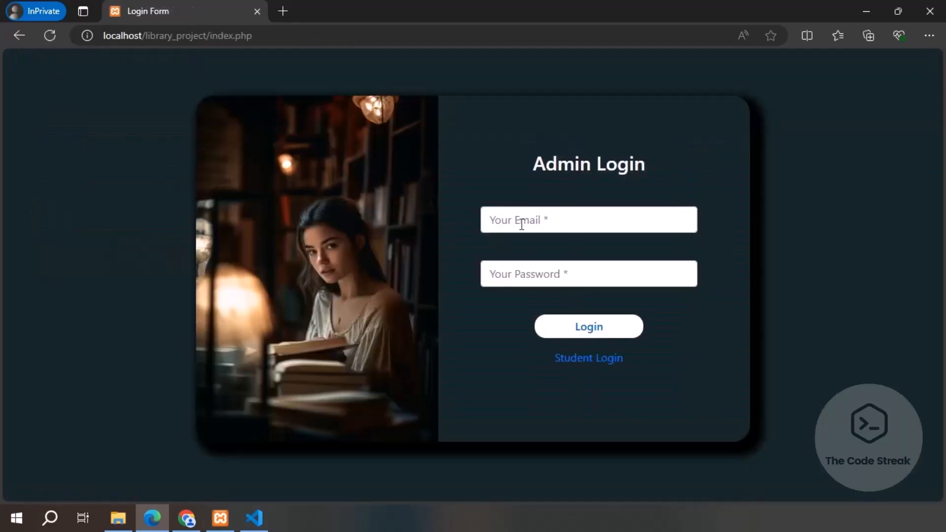
left_click(597, 359)
left_click(568, 225)
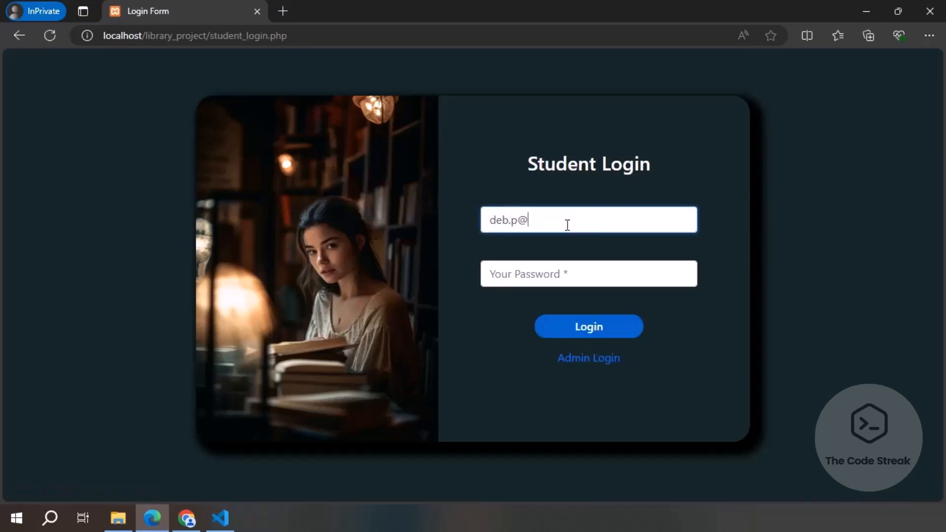
key("Tab")
type("1")
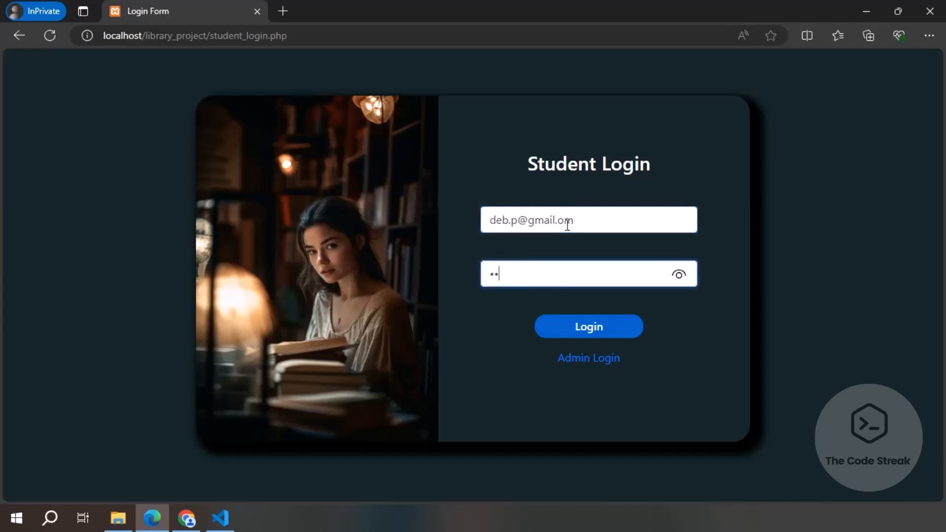
left_click(590, 338)
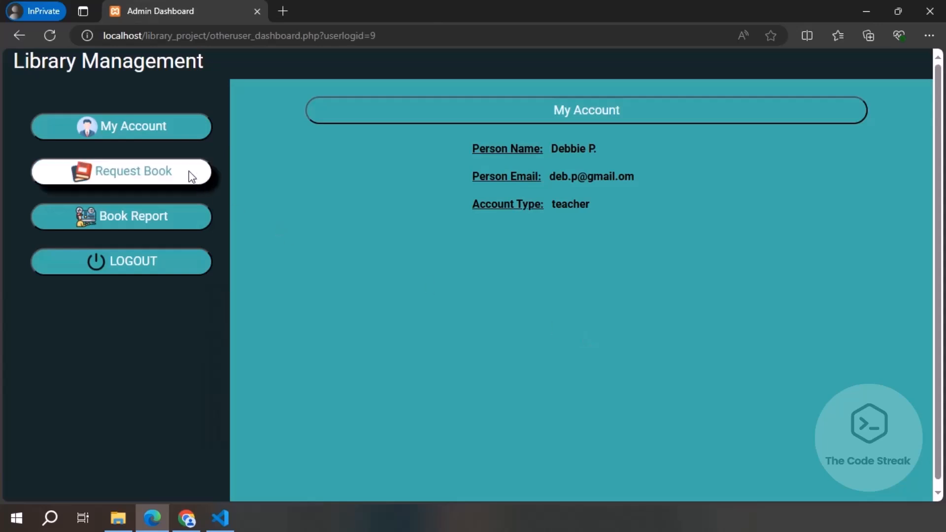
Step: Request You Only Live Once, the Nikola Tesla autobiography and The Alchemist, then log out
left_click(161, 172)
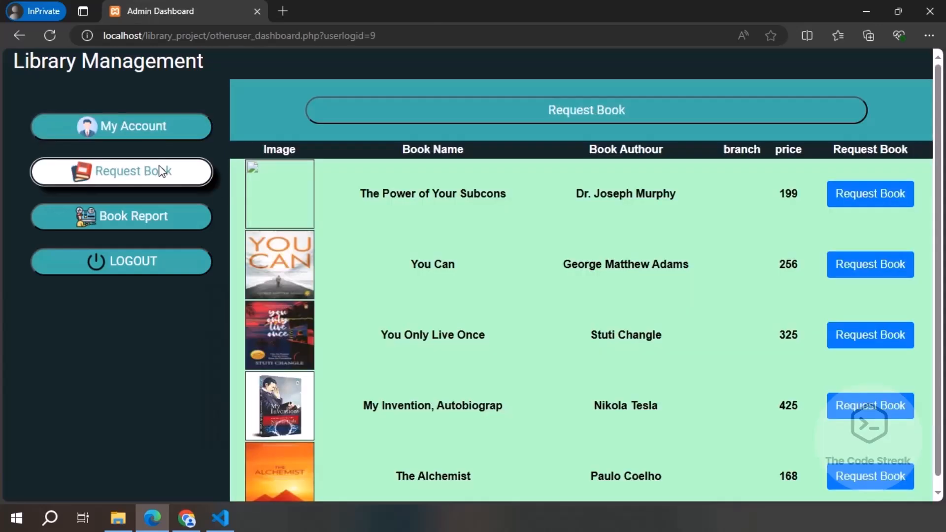
left_click(164, 215)
left_click(166, 176)
left_click(872, 343)
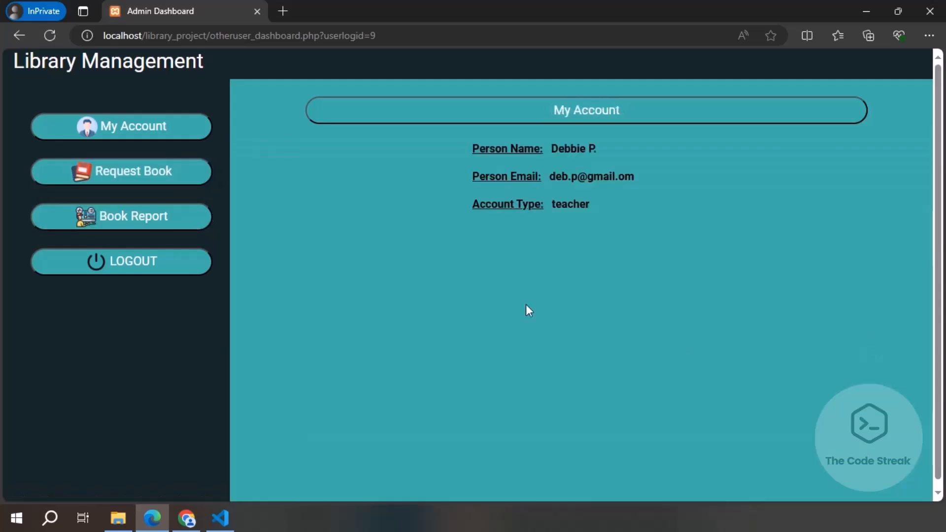
left_click(164, 181)
scroll(608, 310, "down", 1)
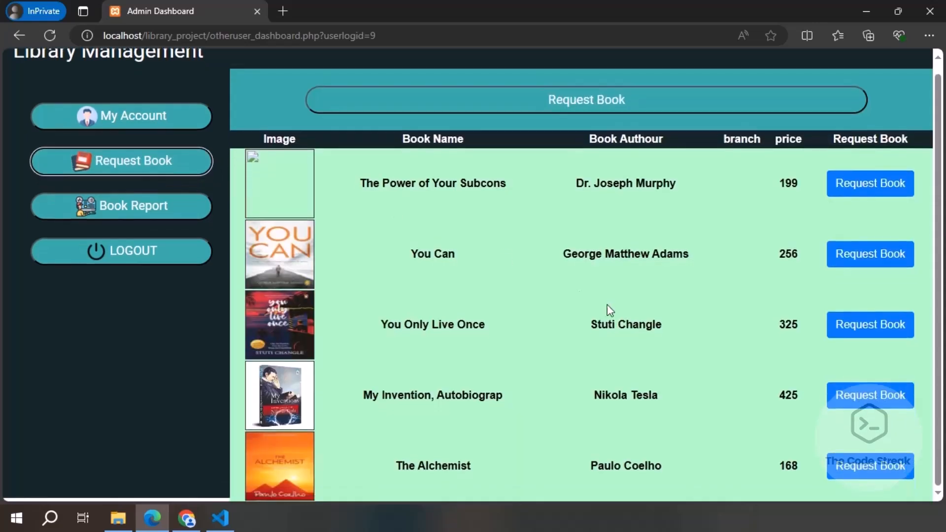
left_click(849, 401)
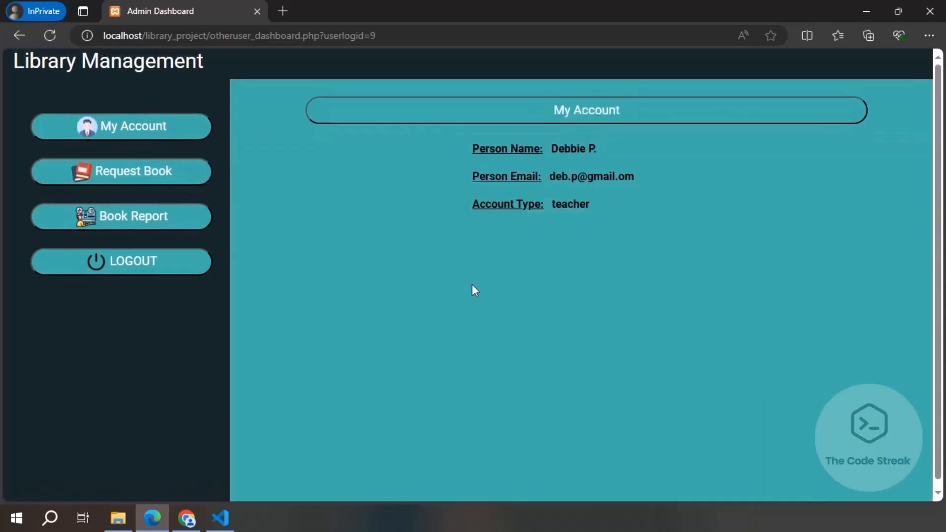
left_click(188, 170)
scroll(683, 347, "down", 1)
left_click(844, 466)
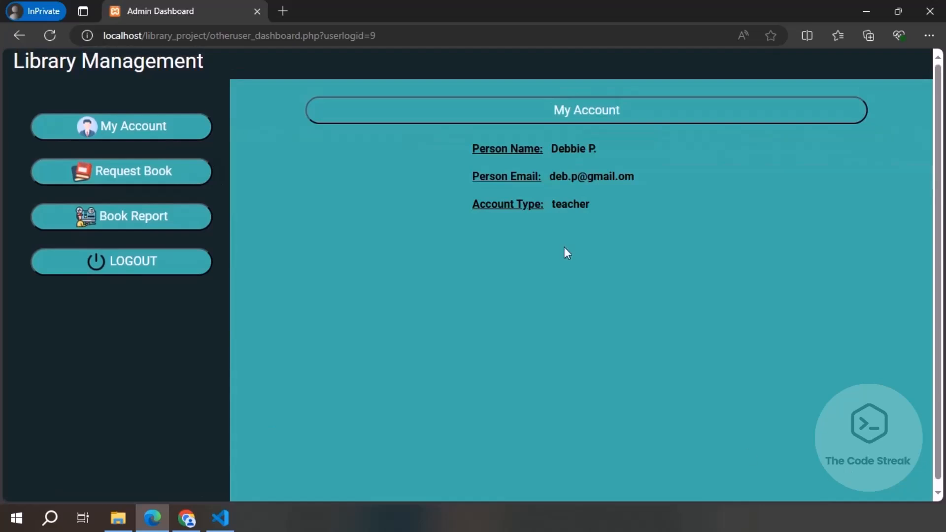
left_click(143, 261)
Step: Sign in to the admin dashboard with the admin email and password
left_click(578, 220)
type("admin@mail.com")
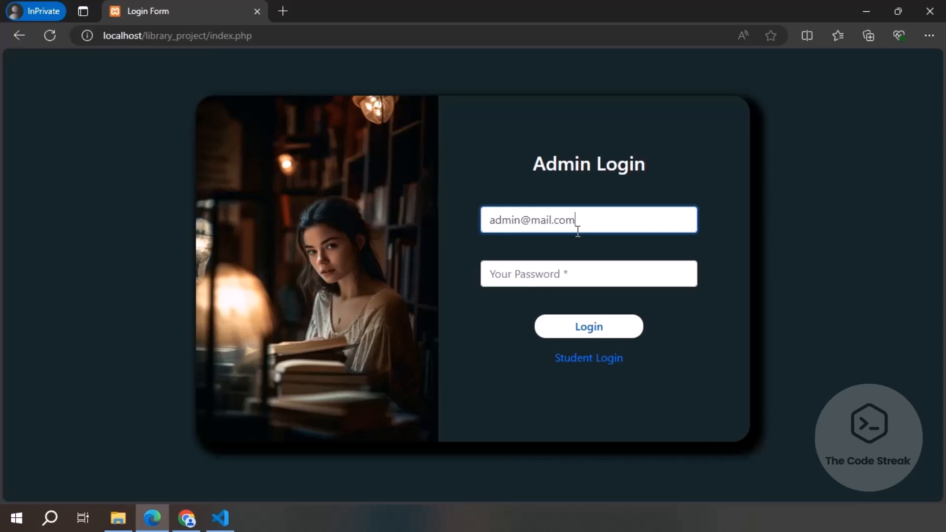
key("Tab")
type("a")
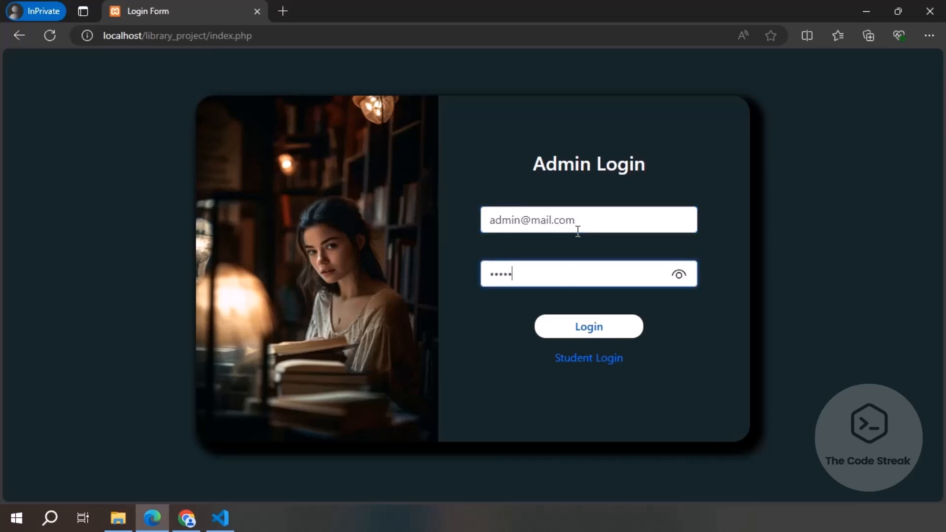
left_click(585, 327)
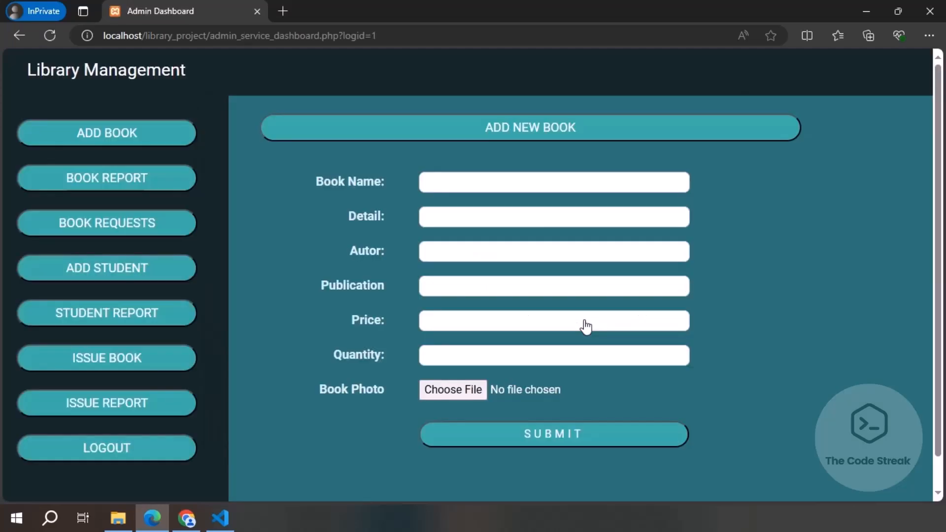
Step: Browse the admin sidebar pages, then approve the student's You Only Live Once request in Book Requests
left_click(69, 133)
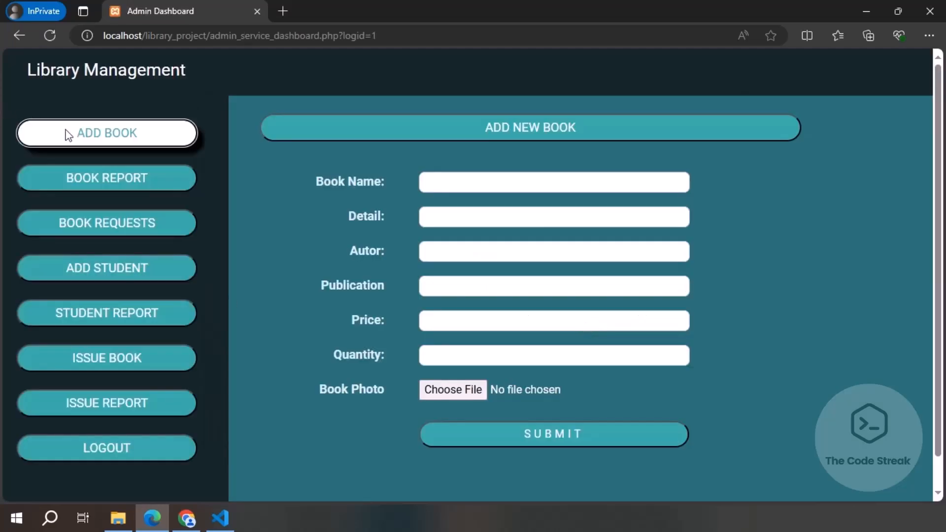
left_click(94, 178)
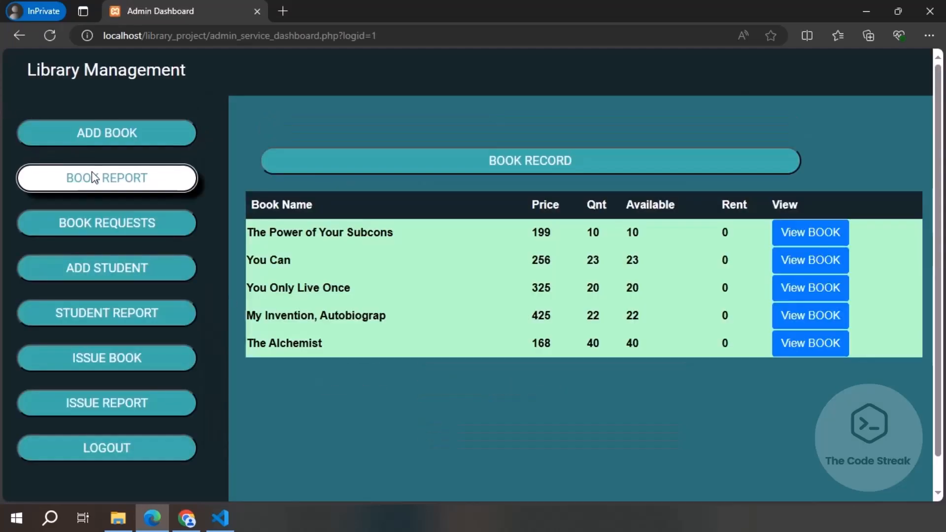
left_click(105, 226)
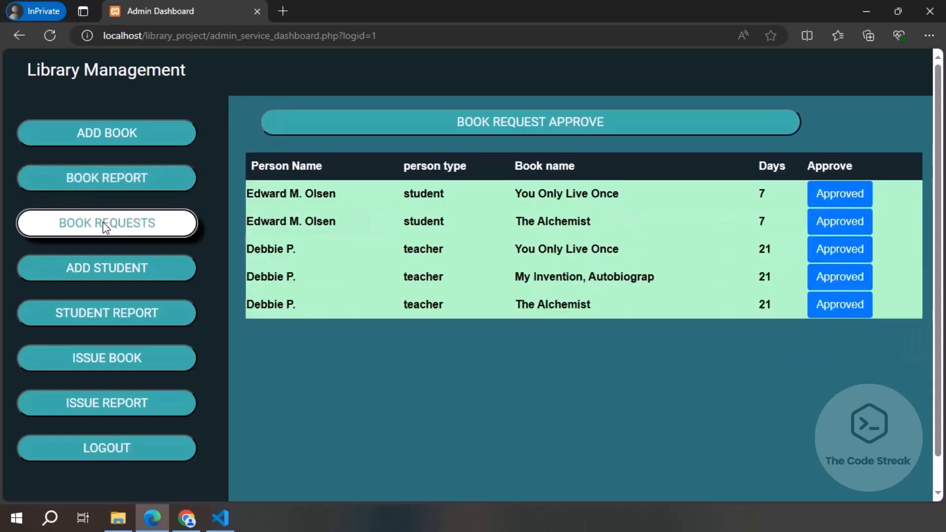
left_click(98, 279)
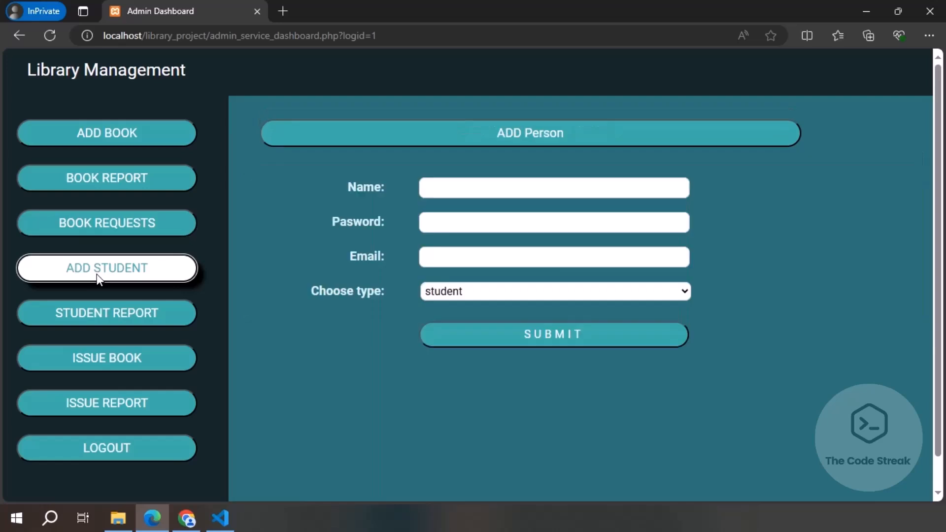
left_click(95, 316)
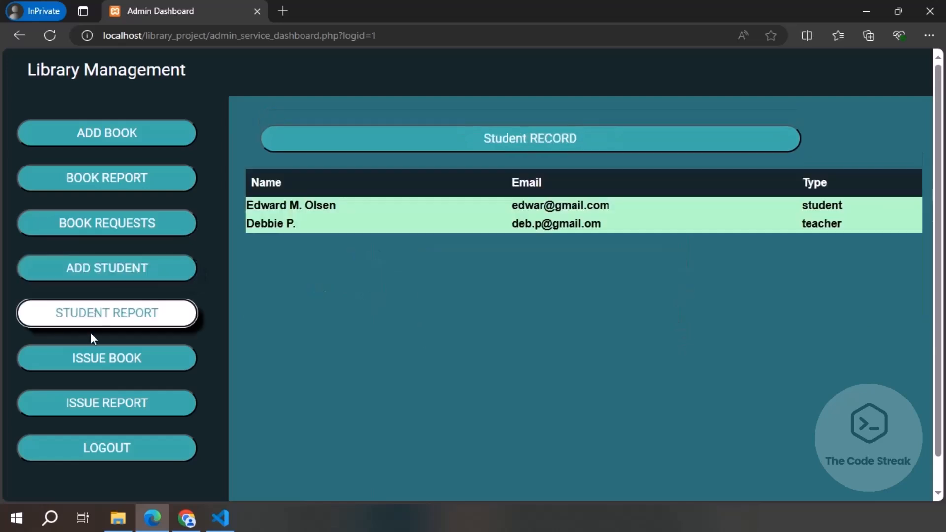
left_click(90, 357)
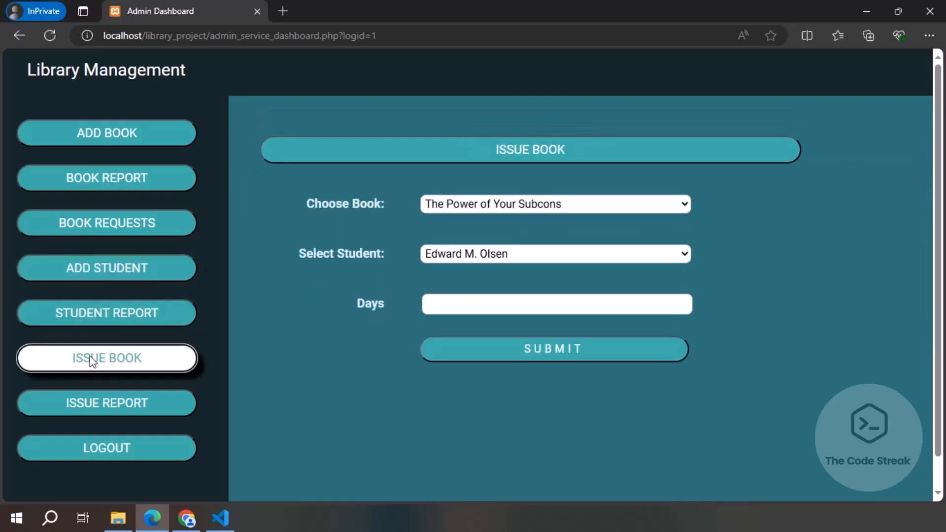
left_click(88, 396)
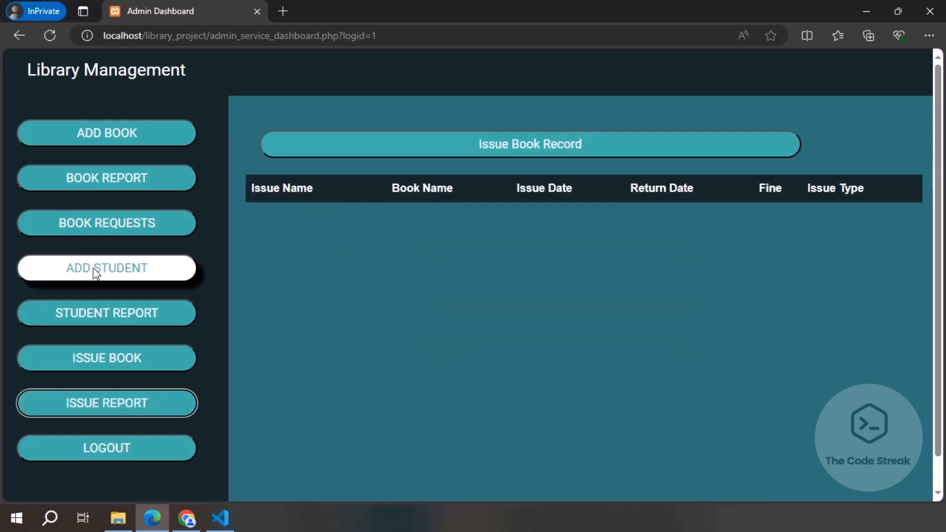
left_click(118, 177)
left_click(127, 227)
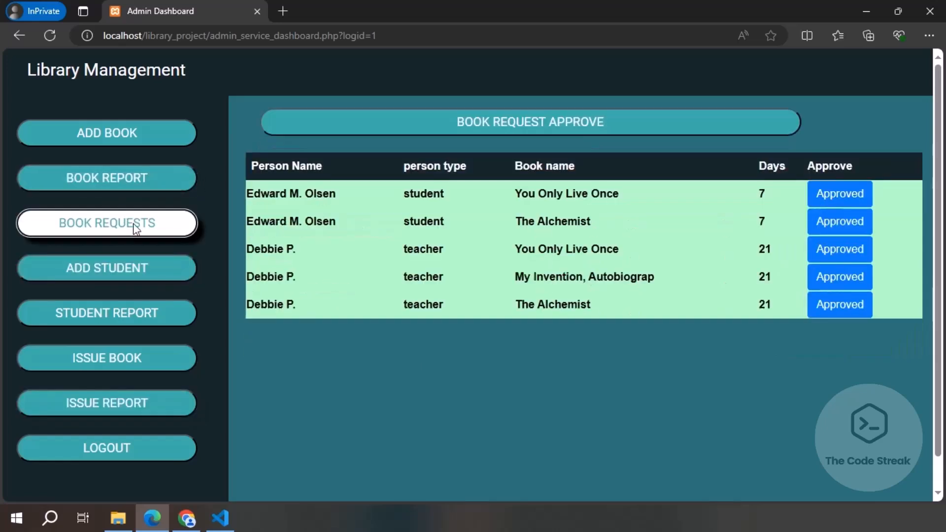
left_click(819, 192)
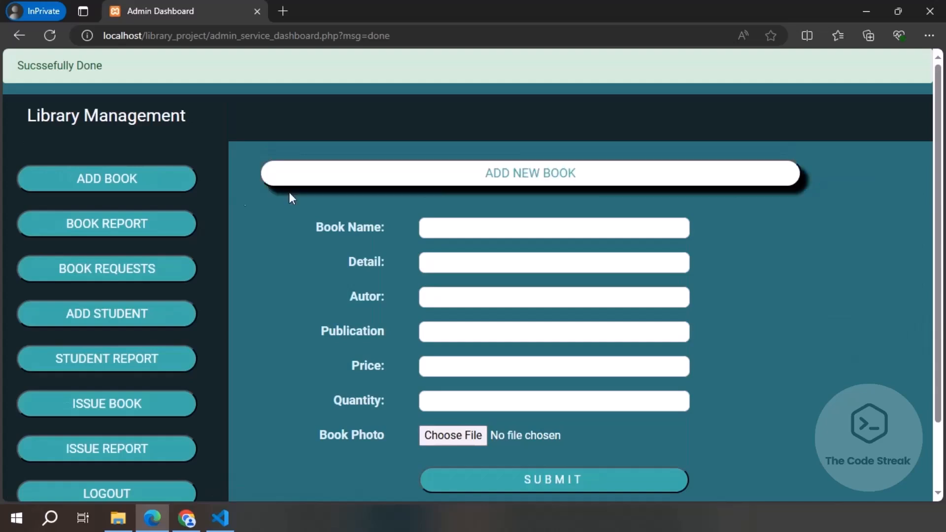
Step: Confirm the student's approval in the issue book record, then approve the teacher's Alchemist request
scroll(202, 204, "down", 1)
left_click(87, 396)
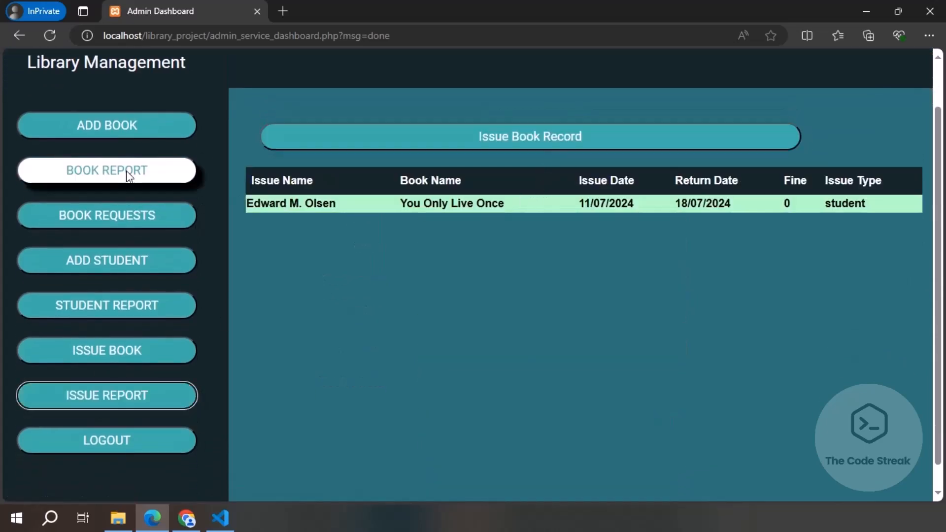
left_click(123, 215)
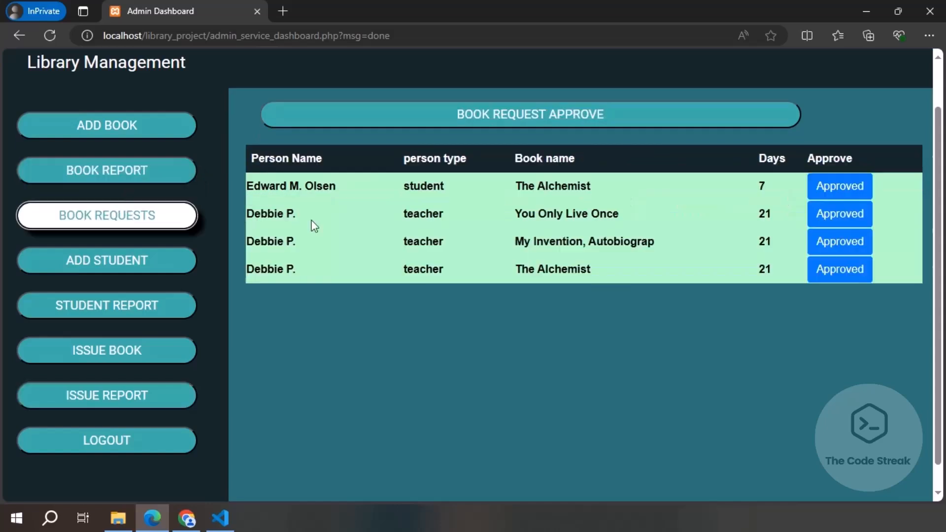
left_click(839, 279)
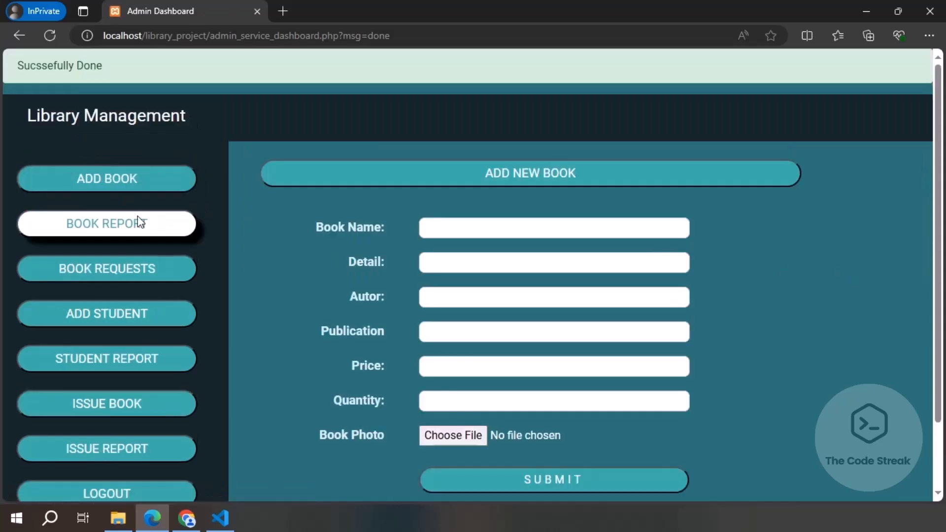
Step: Approve the teacher's You Only Live Once request and review the updated issue book record
left_click(123, 275)
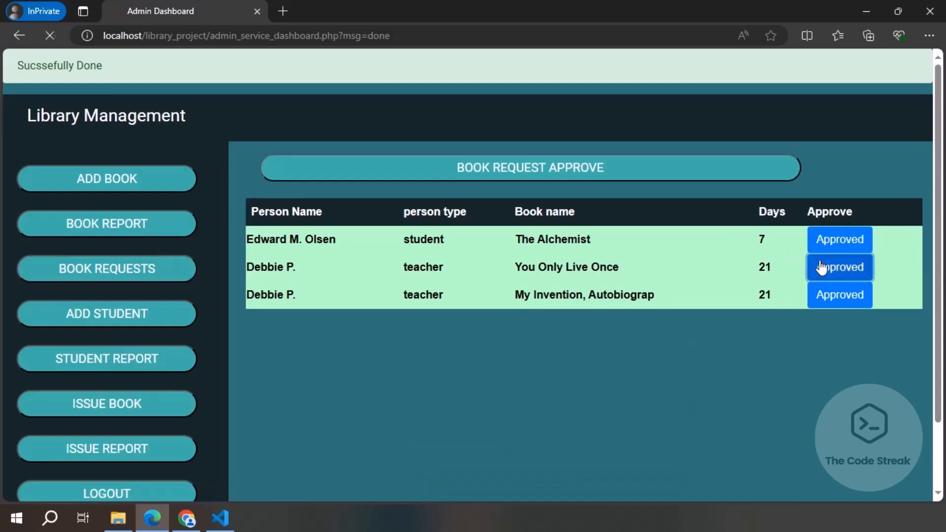
left_click(822, 268)
left_click(37, 269)
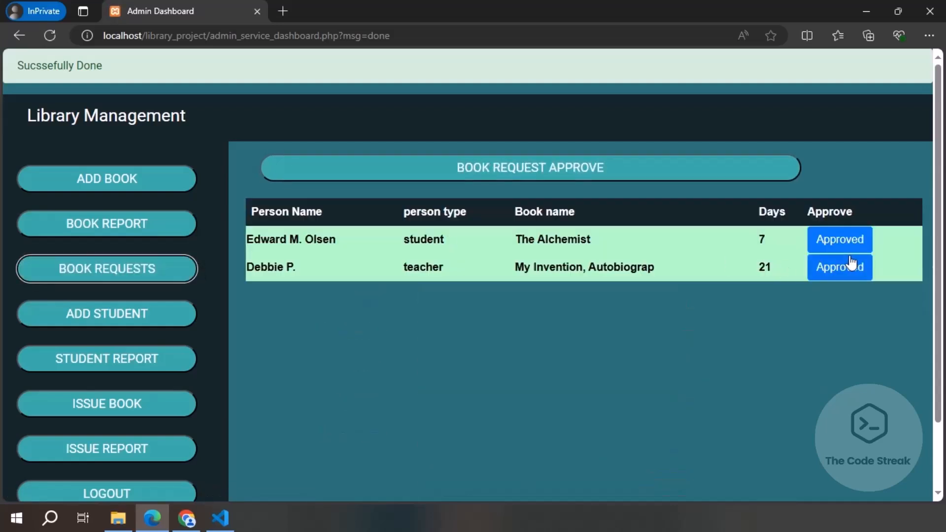
scroll(840, 279, "down", 2)
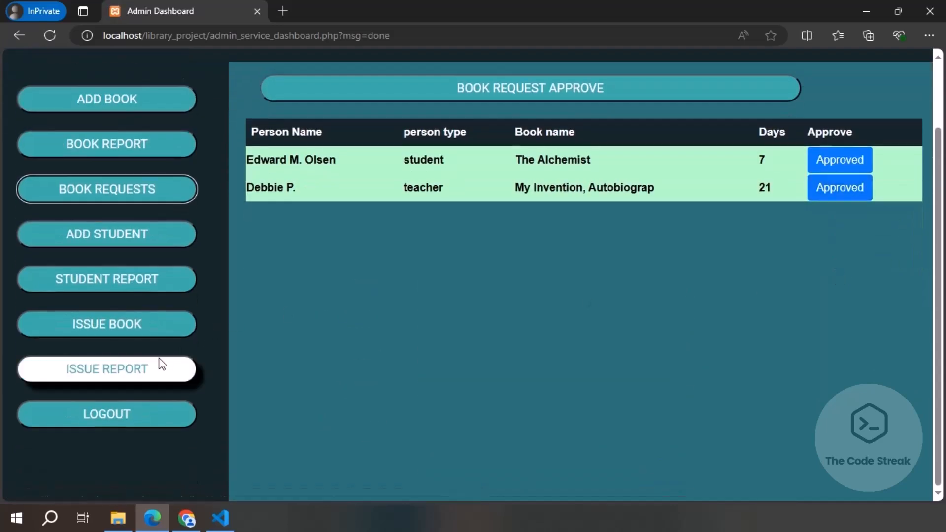
left_click(154, 368)
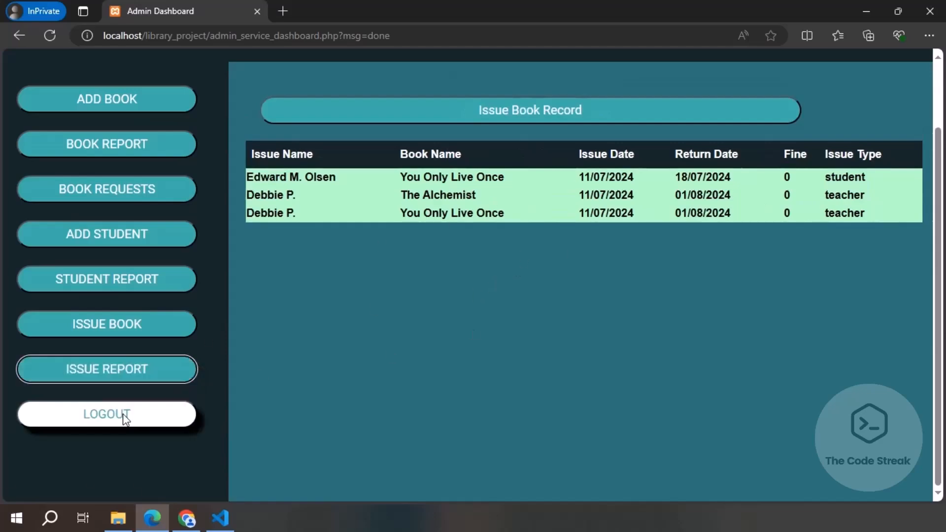